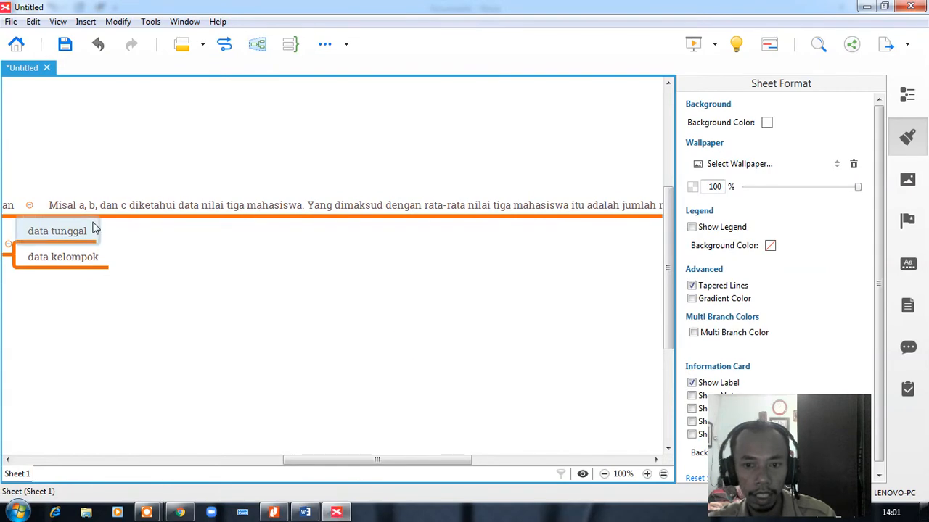
Step: Narrow the text width of the long definition under pengertian so that it wraps onto three lines
{"action": "left_click", "coordinate": [104, 210]}
{"action": "left_click_drag", "start_coordinate": [351, 465], "coordinate": [296, 433]}
{"action": "left_click", "coordinate": [296, 362]}
{"action": "double_click", "coordinate": [262, 211]}
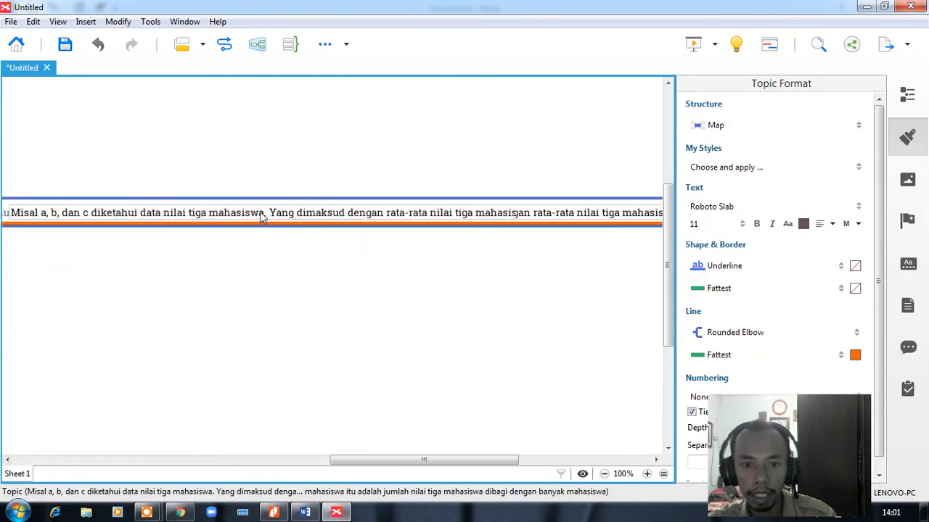
{"action": "left_click", "coordinate": [284, 288]}
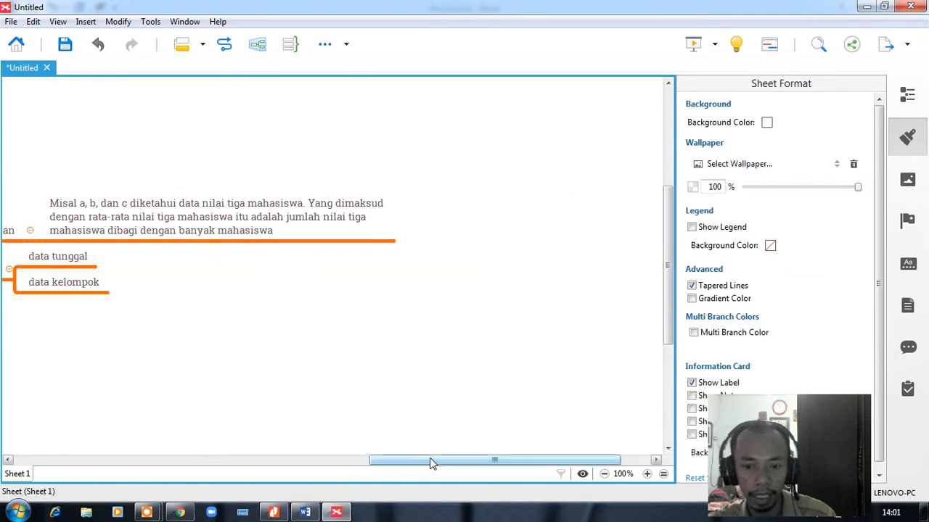
{"action": "left_click_drag", "start_coordinate": [425, 457], "coordinate": [364, 462]}
{"action": "left_click", "coordinate": [341, 412]}
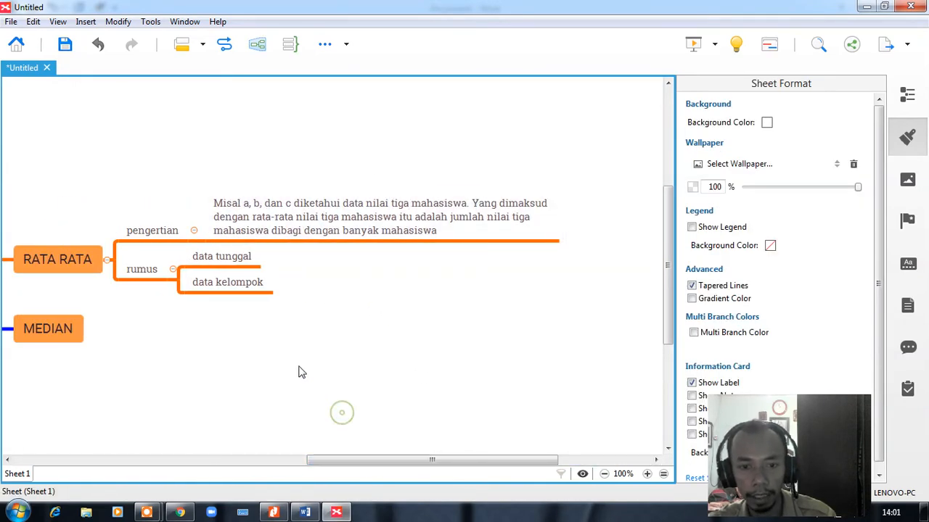
{"action": "left_click", "coordinate": [229, 257]}
{"action": "left_click", "coordinate": [347, 299]}
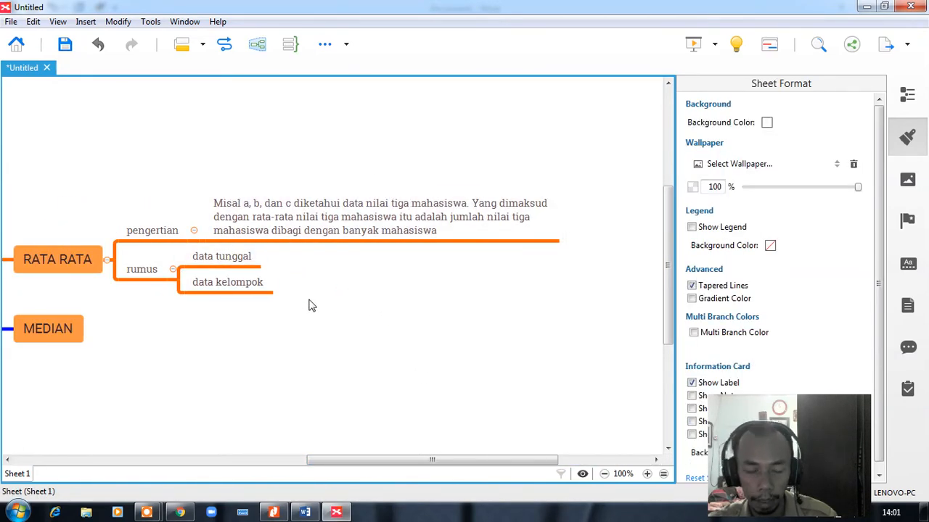
Step: Switch to the KB 3 PDF in Nitro Pro and copy the median definition from "nilai tengah jika segugus data" through "sebaliknya"
{"action": "left_click_drag", "start_coordinate": [414, 460], "coordinate": [366, 458]}
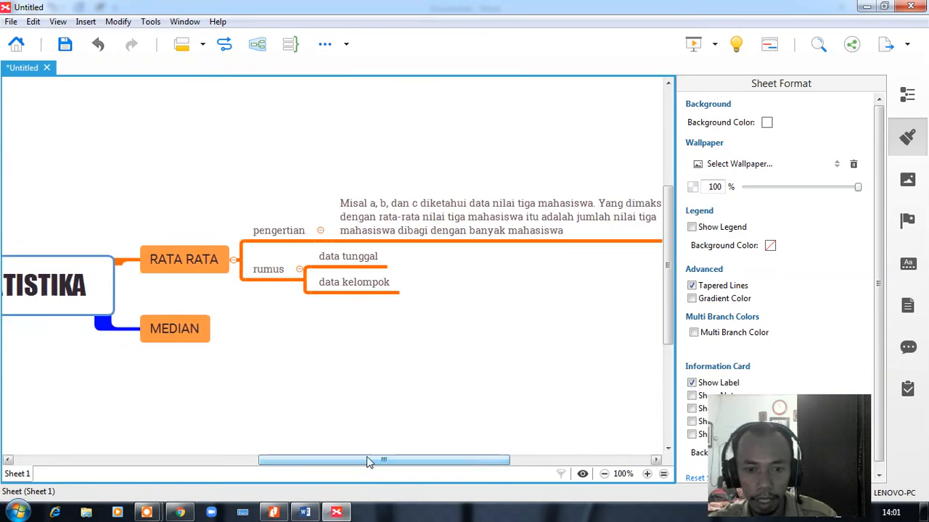
{"action": "left_click", "coordinate": [305, 512]}
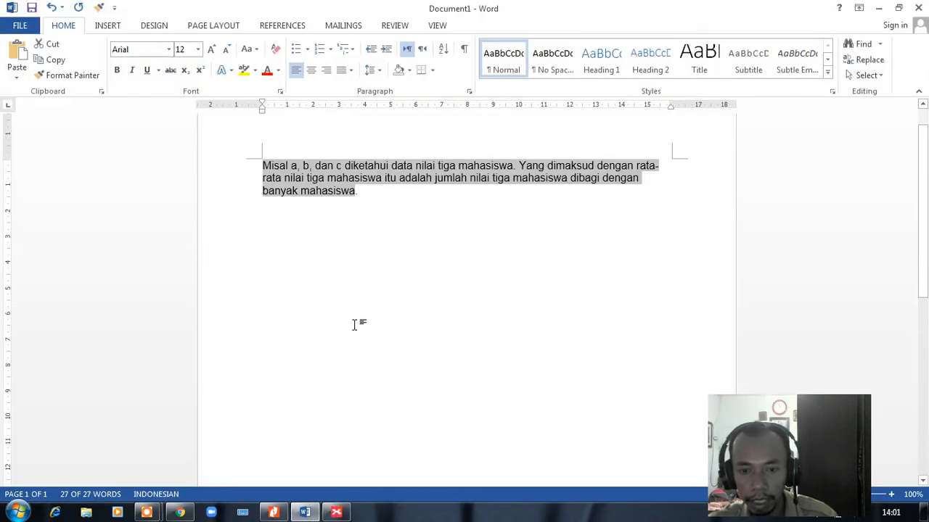
{"action": "left_click", "coordinate": [273, 512]}
{"action": "scroll", "coordinate": [388, 341], "scroll_direction": "down", "scroll_amount": 15}
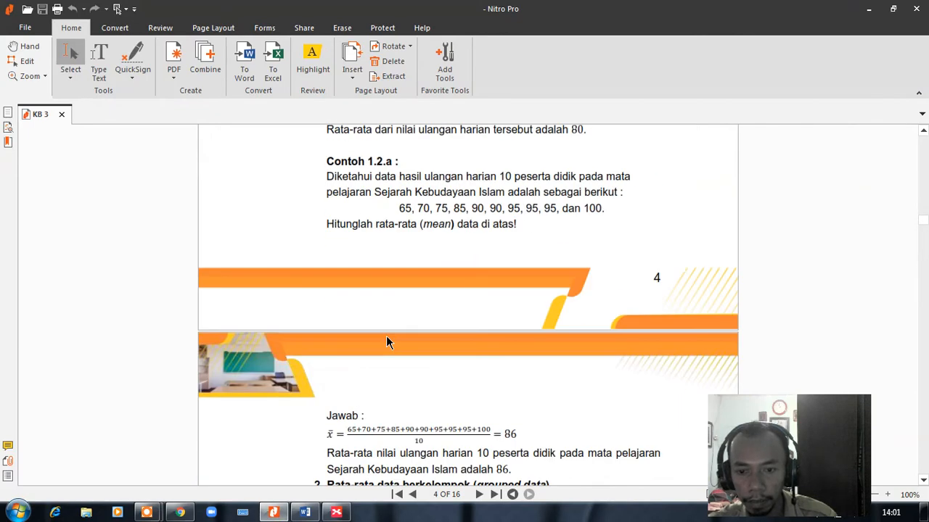
{"action": "scroll", "coordinate": [435, 305], "scroll_direction": "down", "scroll_amount": 1}
{"action": "scroll", "coordinate": [370, 262], "scroll_direction": "up", "scroll_amount": 5}
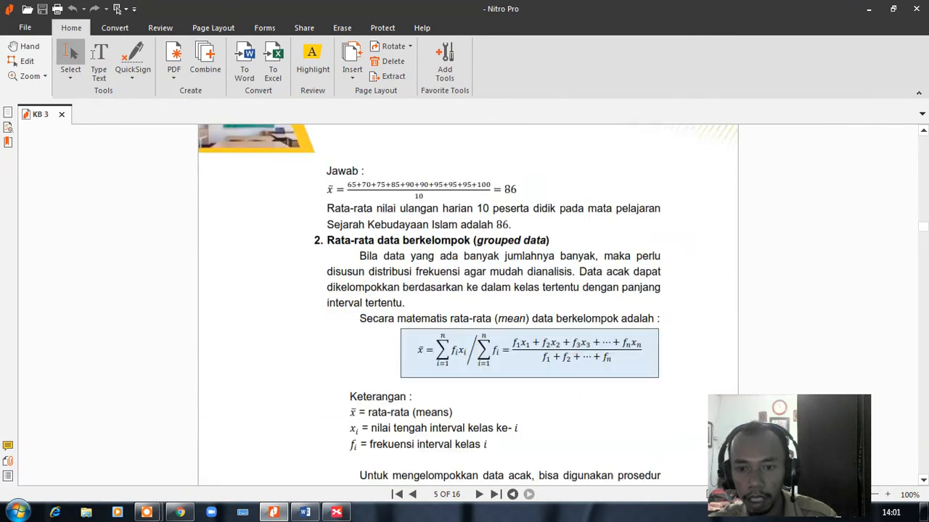
{"action": "scroll", "coordinate": [362, 255], "scroll_direction": "down", "scroll_amount": 20}
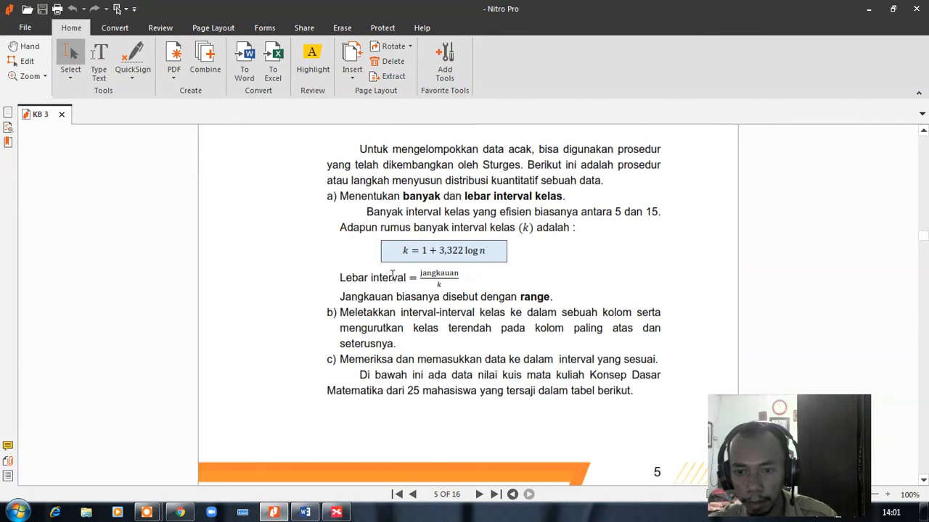
{"action": "scroll", "coordinate": [464, 305], "scroll_direction": "down", "scroll_amount": 10}
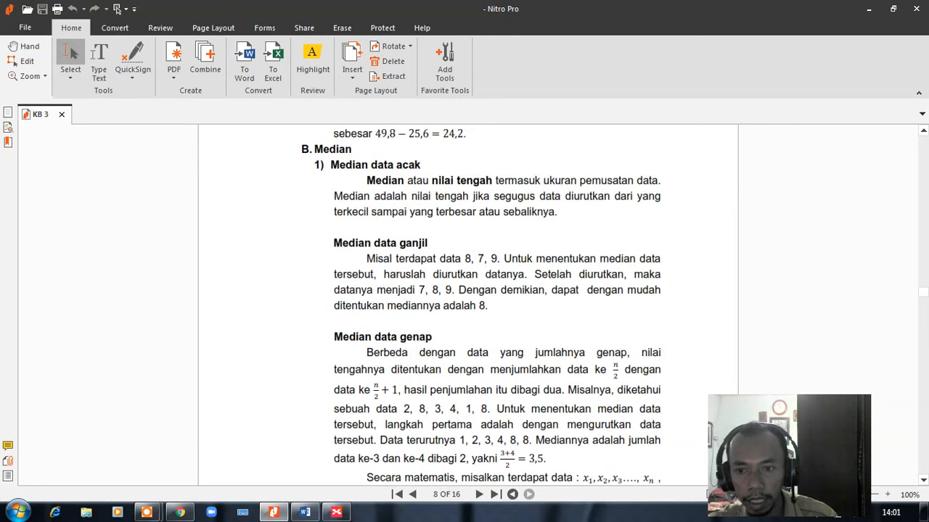
{"action": "left_click_drag", "start_coordinate": [413, 197], "coordinate": [557, 212]}
{"action": "key", "text": "ctrl+c"}
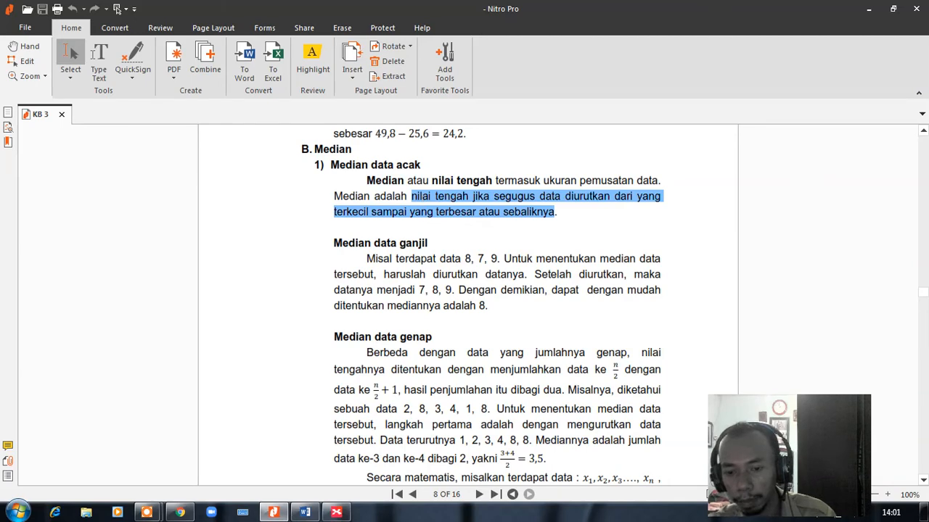
Step: Try to paste the copied median definition under the MEDIAN topic in the XMind map
{"action": "mouse_move", "coordinate": [322, 514]}
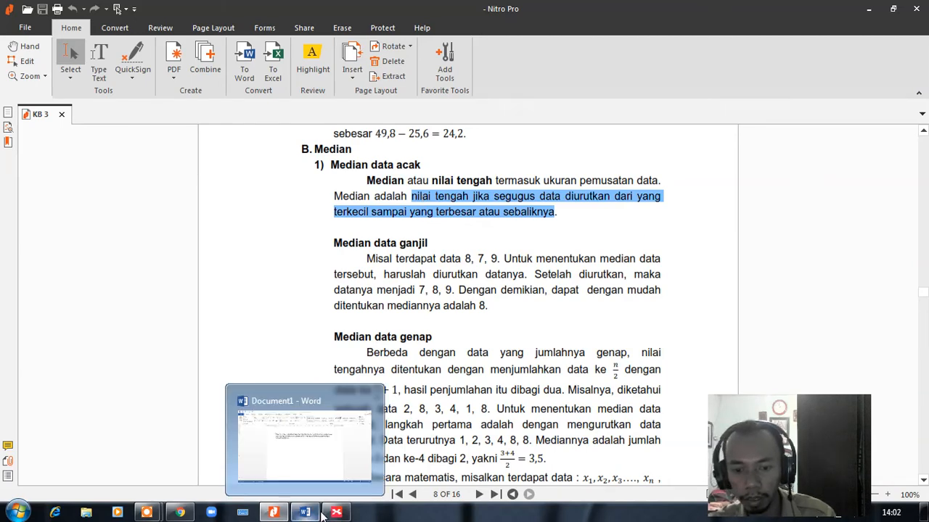
{"action": "left_click", "coordinate": [336, 512]}
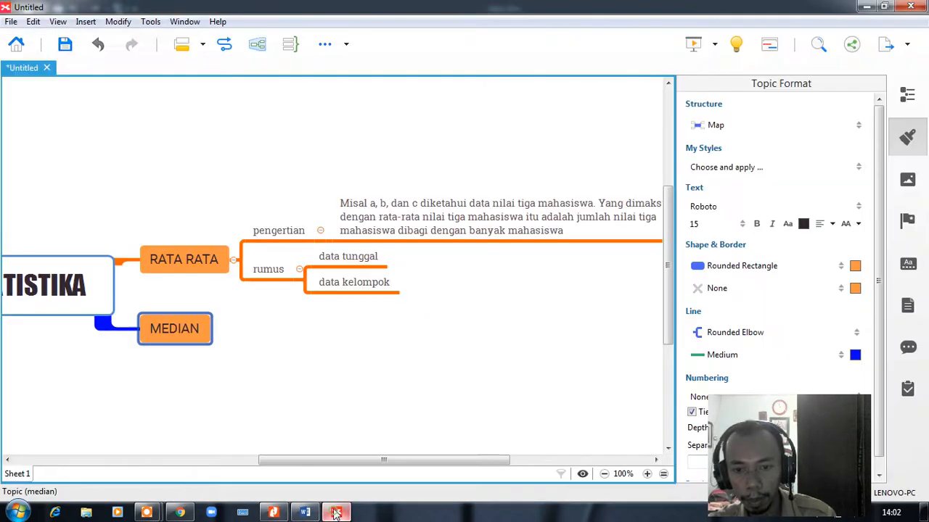
{"action": "left_click", "coordinate": [380, 327]}
{"action": "left_click", "coordinate": [190, 327]}
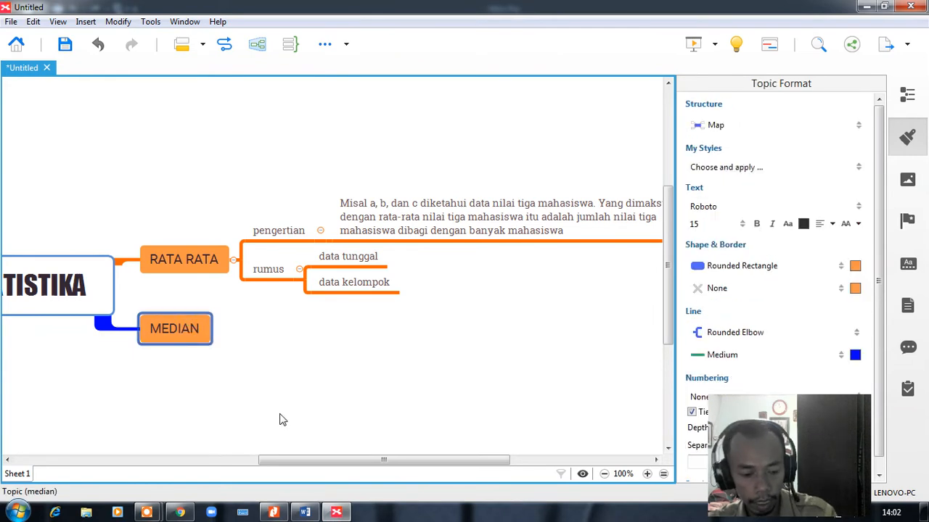
{"action": "key", "text": "ctrl+v"}
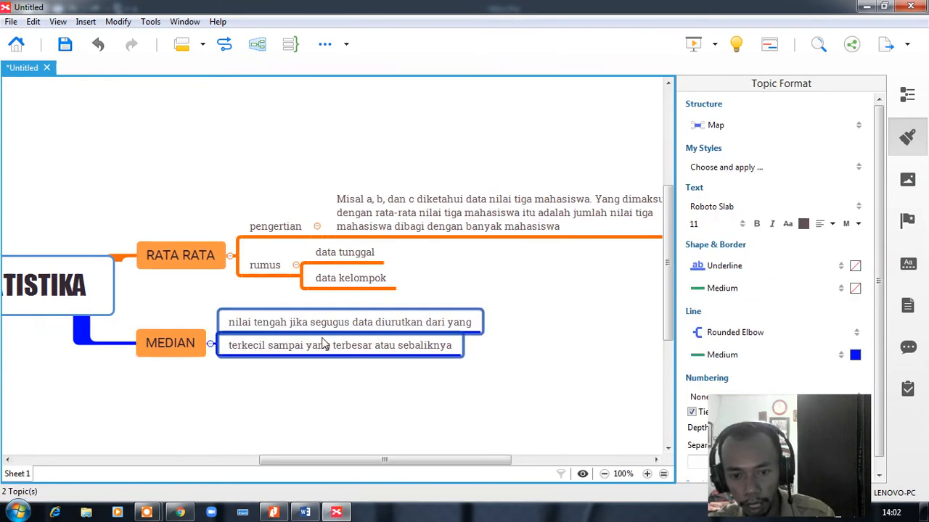
{"action": "key", "text": "ctrl+z"}
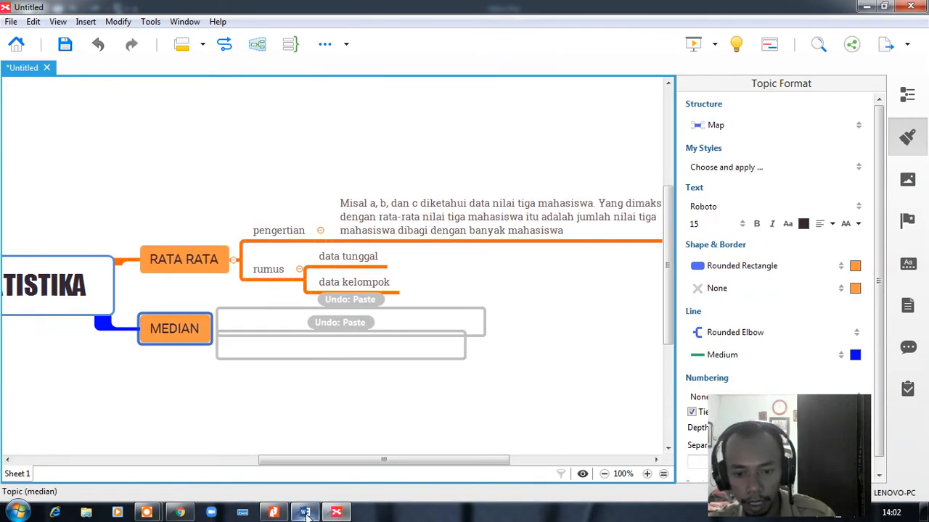
Step: Replace the paragraph in the Word document with the copied median definition and join its two lines into one paragraph
{"action": "left_click", "coordinate": [274, 512]}
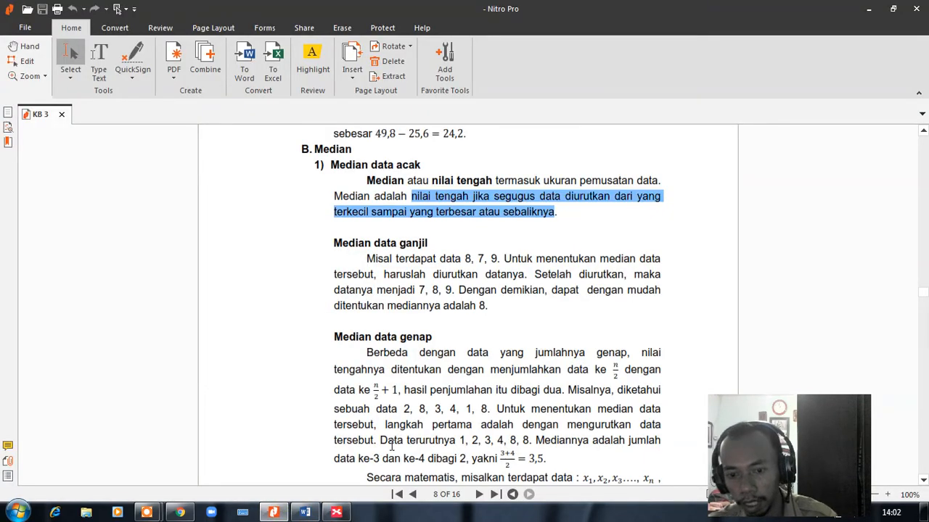
{"action": "left_click", "coordinate": [305, 513]}
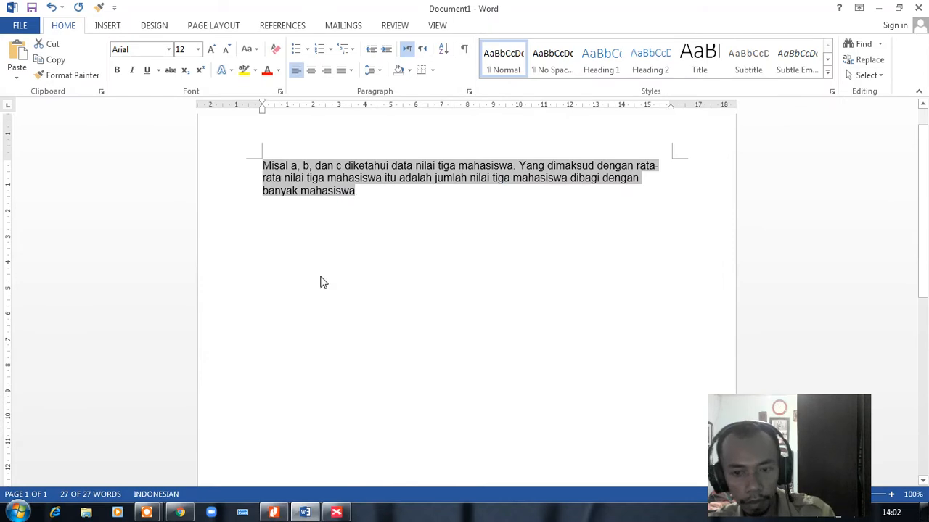
{"action": "type", "text": "nilai tengah jika segugus data diurutkan dari yang terkecil sampai yang terbesar atau sebaliknya."}
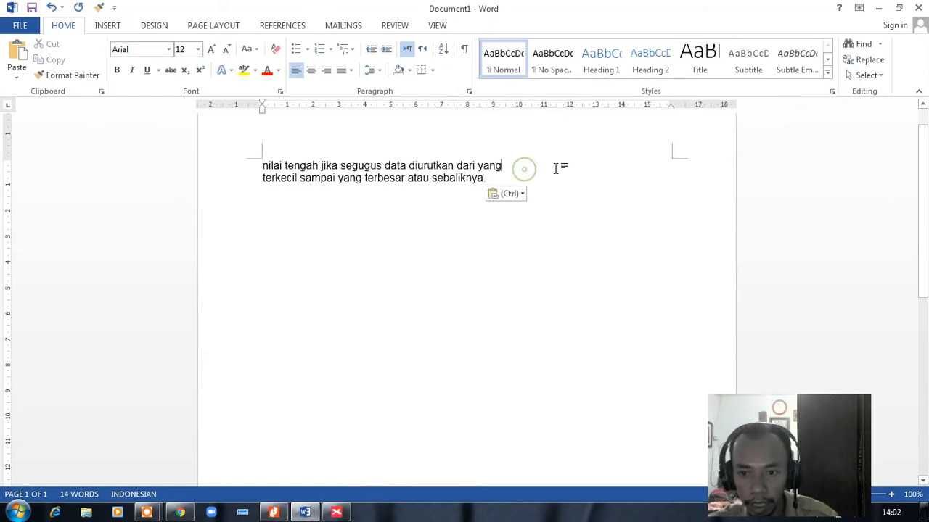
{"action": "left_click", "coordinate": [555, 169]}
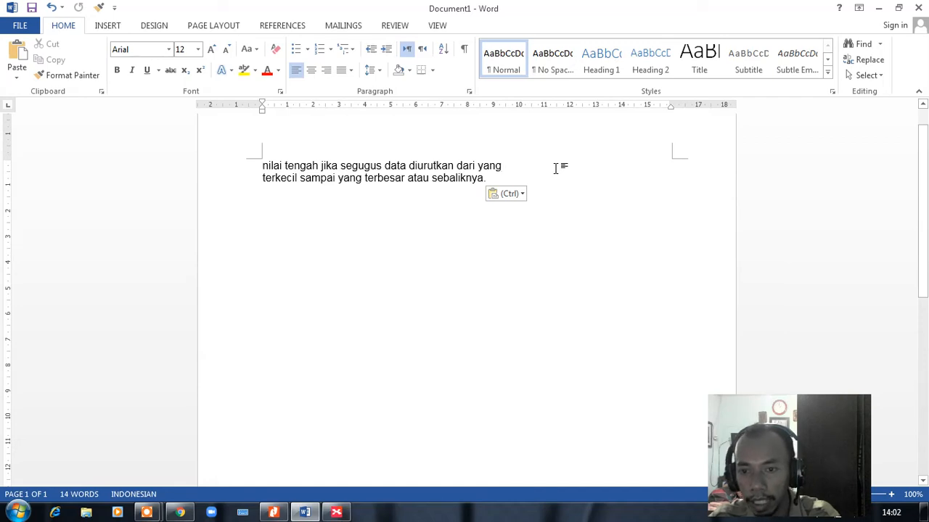
{"action": "key", "text": "Delete"}
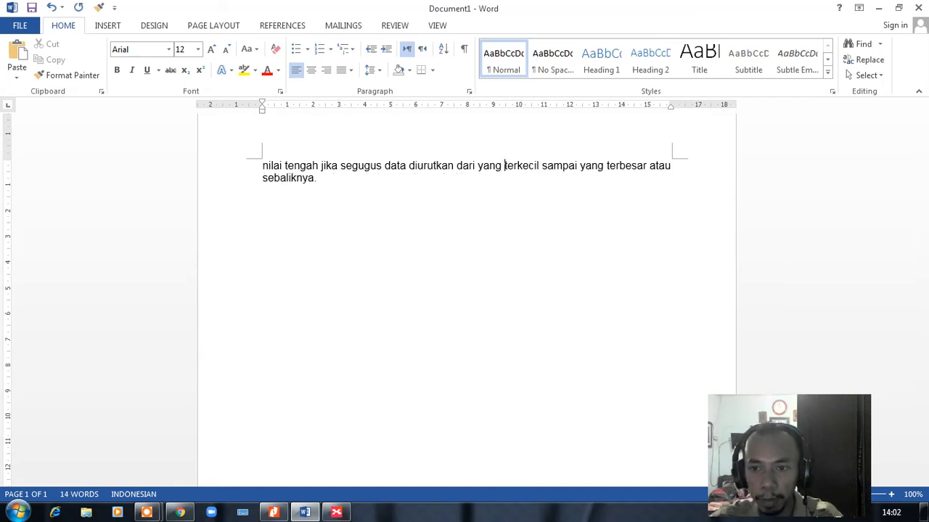
Step: Copy the joined median definition from Word and paste it as a subtopic of MEDIAN in the XMind map
{"action": "left_click", "coordinate": [463, 219]}
{"action": "triple_click", "coordinate": [276, 165]}
{"action": "key", "text": "ctrl+c"}
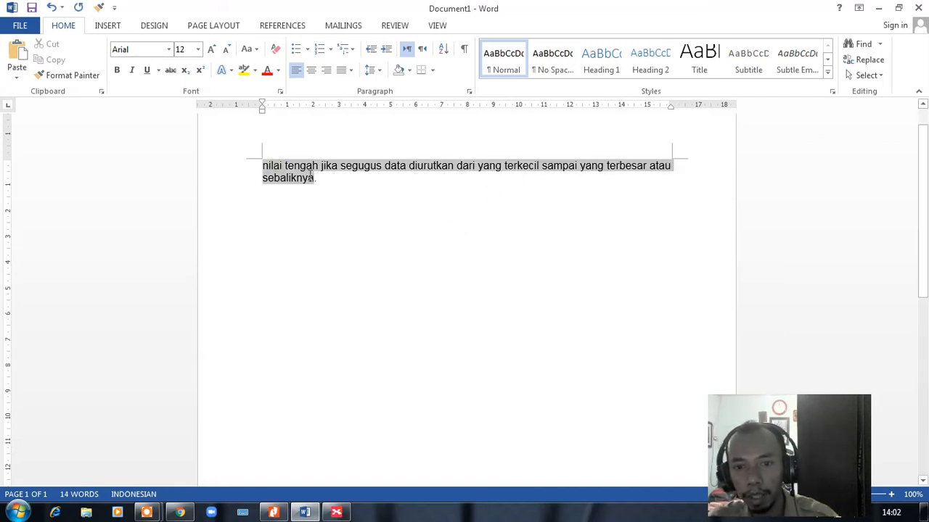
{"action": "left_click", "coordinate": [273, 512]}
{"action": "left_click", "coordinate": [336, 512]}
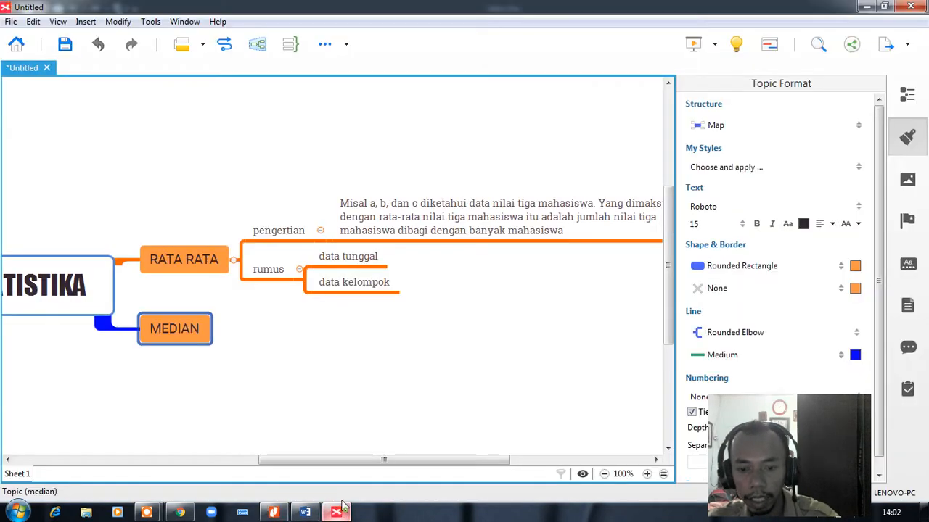
{"action": "key", "text": "ctrl+v"}
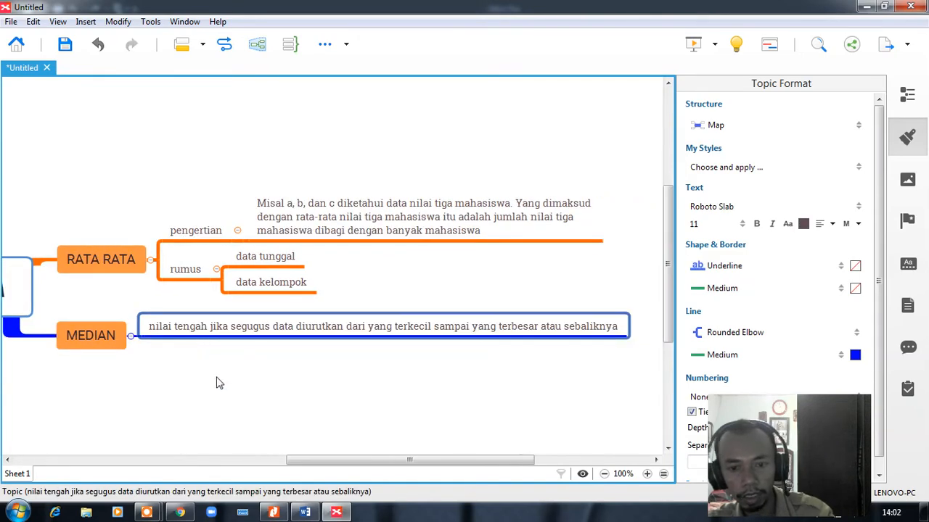
Step: Narrow the text width of the median definition subtopic so that it wraps onto three lines
{"action": "left_click", "coordinate": [222, 386]}
{"action": "double_click", "coordinate": [240, 323]}
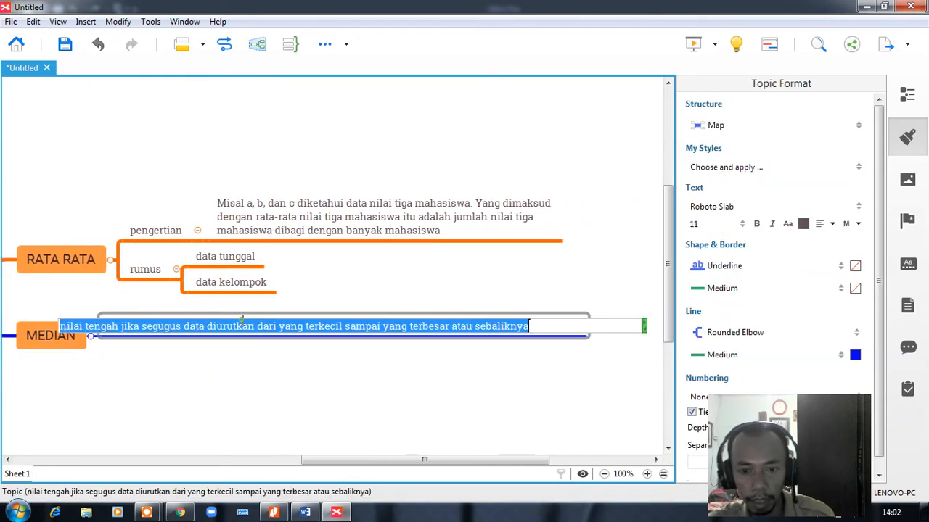
{"action": "left_click", "coordinate": [301, 378]}
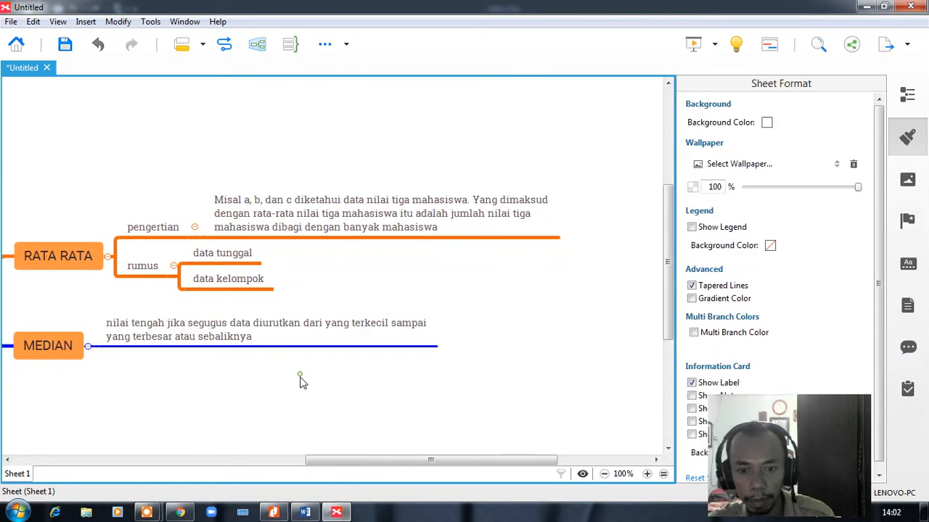
{"action": "double_click", "coordinate": [259, 326]}
{"action": "left_click_drag", "start_coordinate": [447, 327], "coordinate": [394, 331]}
{"action": "left_click", "coordinate": [390, 388]}
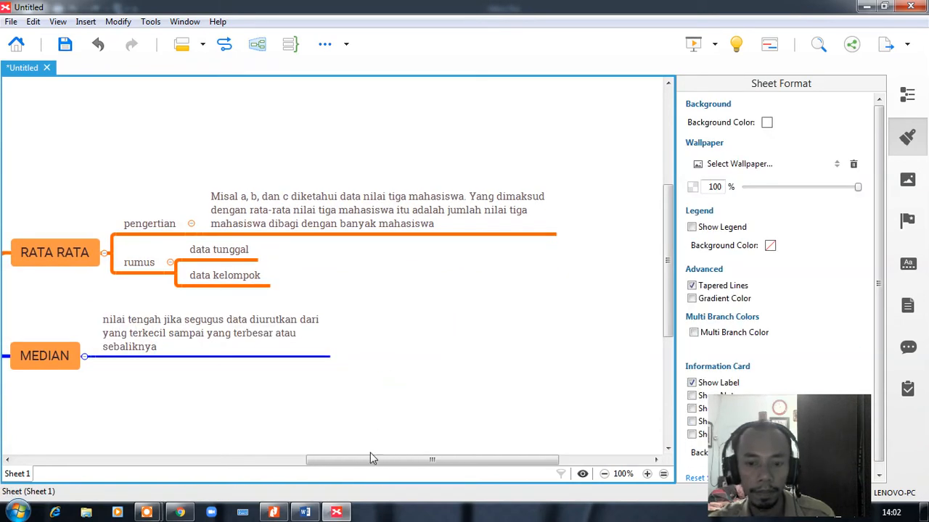
Step: Examine the mean formulas for ungrouped and grouped data in the KB 3 PDF in Nitro Pro
{"action": "left_click_drag", "start_coordinate": [378, 459], "coordinate": [329, 458]}
{"action": "left_click", "coordinate": [375, 262]}
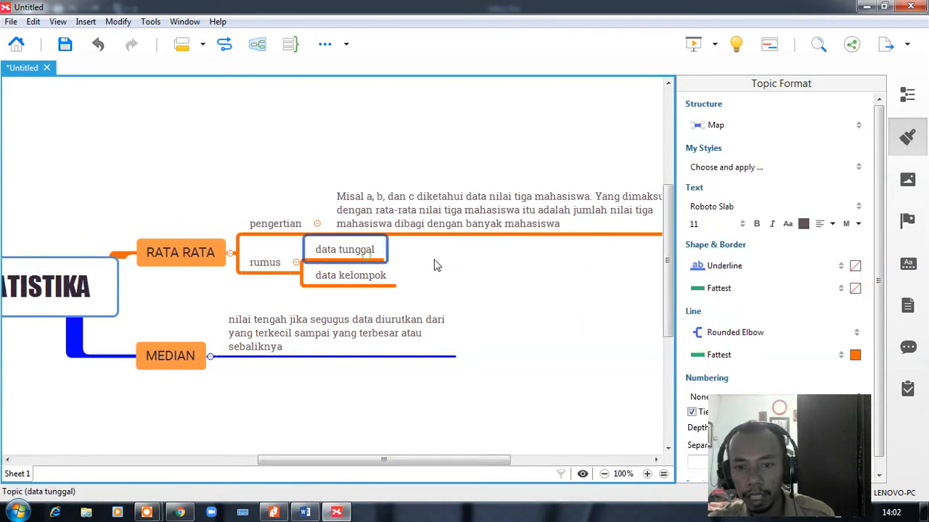
{"action": "left_click", "coordinate": [282, 512]}
{"action": "scroll", "coordinate": [494, 297], "scroll_direction": "up", "scroll_amount": 15}
{"action": "scroll", "coordinate": [465, 303], "scroll_direction": "up", "scroll_amount": 12}
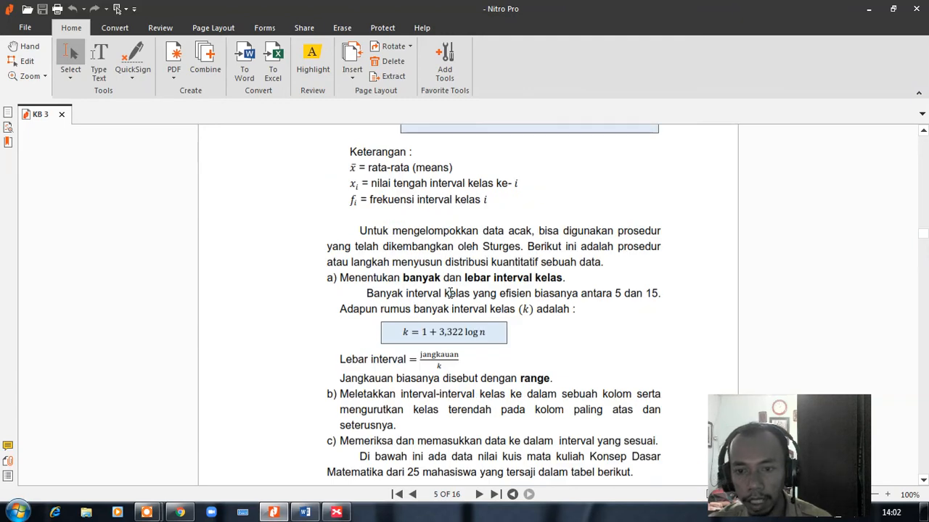
{"action": "scroll", "coordinate": [542, 319], "scroll_direction": "up", "scroll_amount": 15}
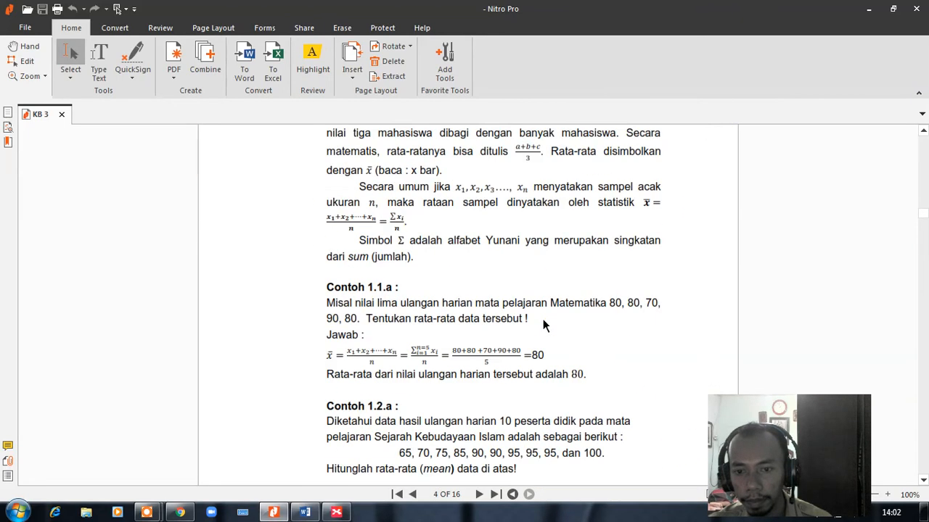
{"action": "scroll", "coordinate": [543, 319], "scroll_direction": "down", "scroll_amount": 6}
{"action": "scroll", "coordinate": [543, 320], "scroll_direction": "up", "scroll_amount": 3}
{"action": "scroll", "coordinate": [544, 311], "scroll_direction": "up", "scroll_amount": 10}
{"action": "scroll", "coordinate": [545, 310], "scroll_direction": "down", "scroll_amount": 6}
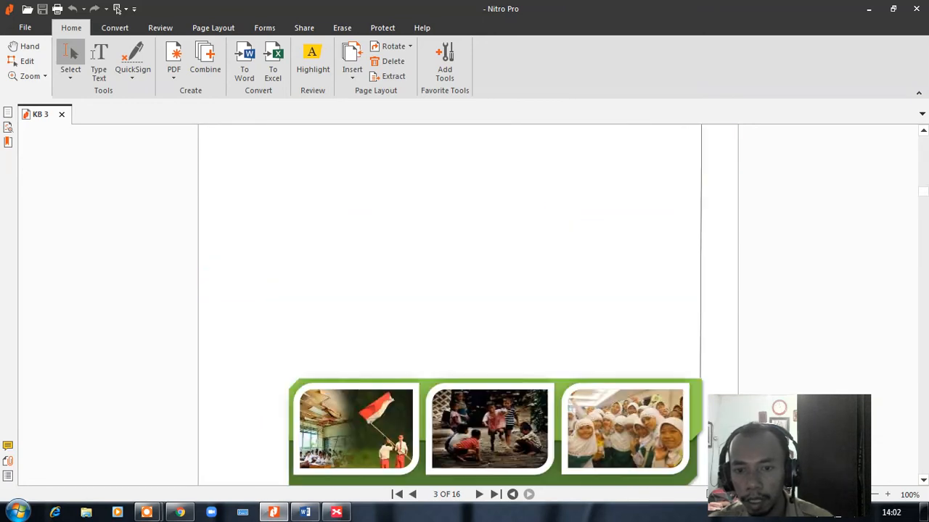
{"action": "scroll", "coordinate": [468, 305], "scroll_direction": "down", "scroll_amount": 15}
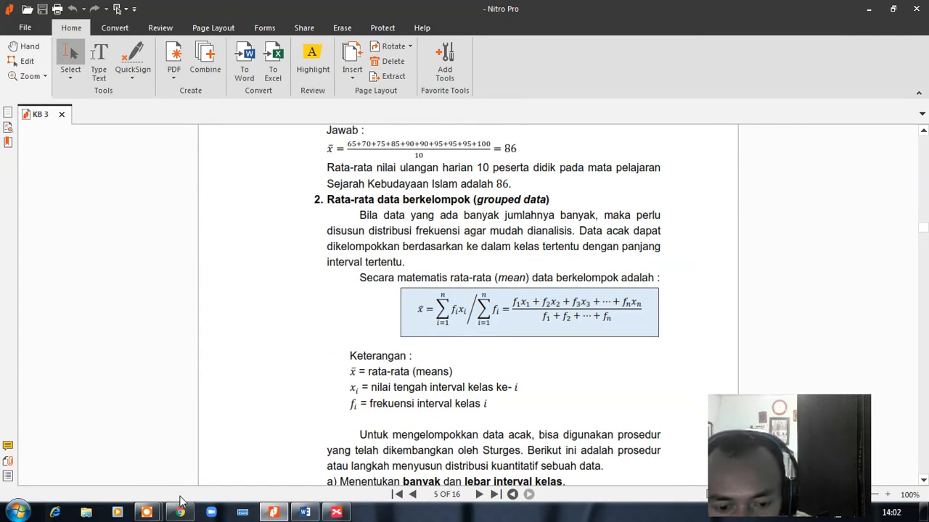
Step: Search the Windows programs for "sni" and launch the Snipping Tool
{"action": "left_click", "coordinate": [17, 513]}
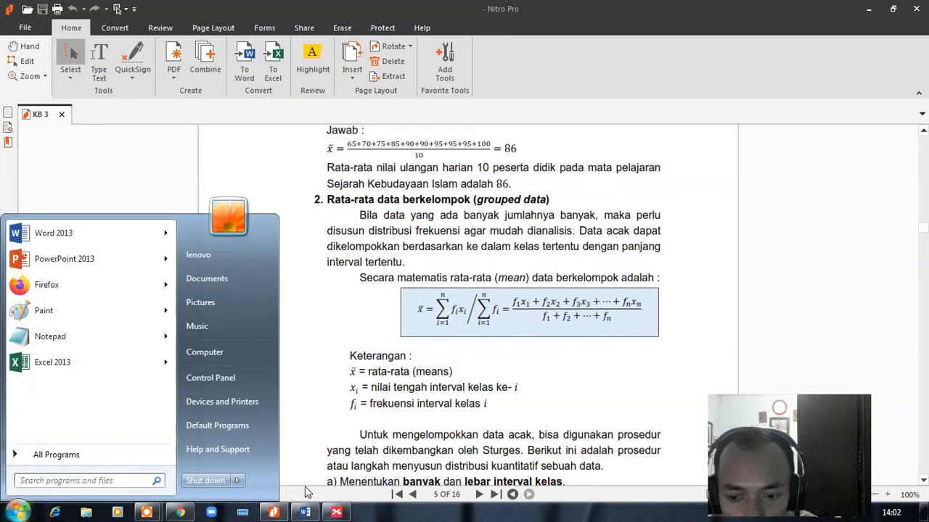
{"action": "left_click", "coordinate": [379, 417]}
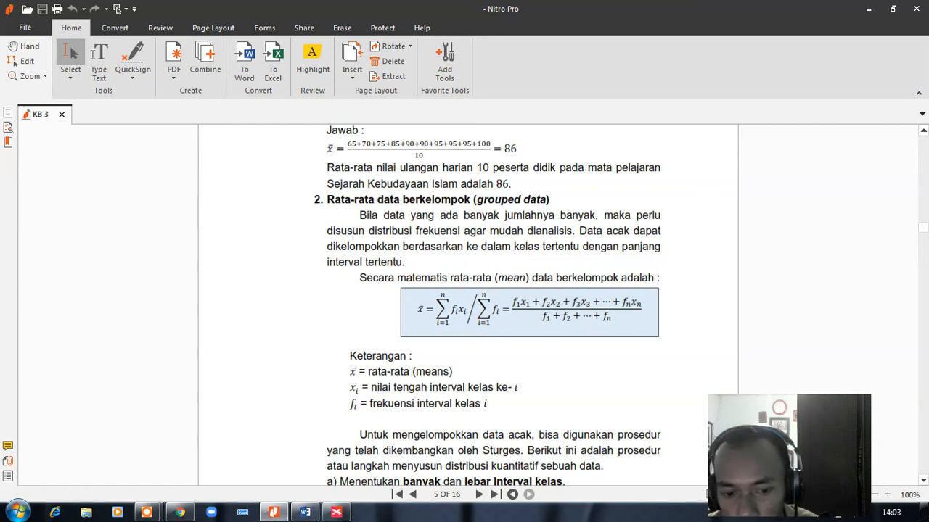
{"action": "left_click", "coordinate": [6, 515]}
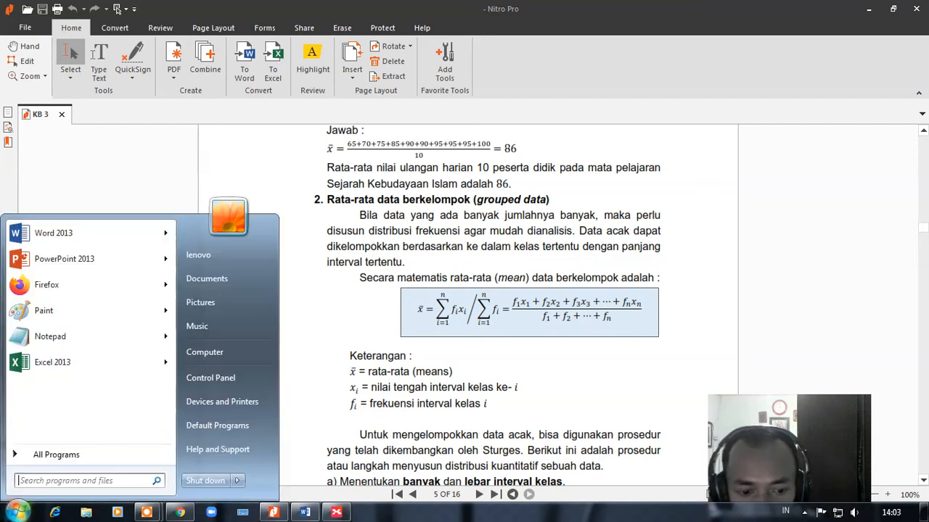
{"action": "left_click", "coordinate": [51, 483]}
{"action": "type", "text": "sni"}
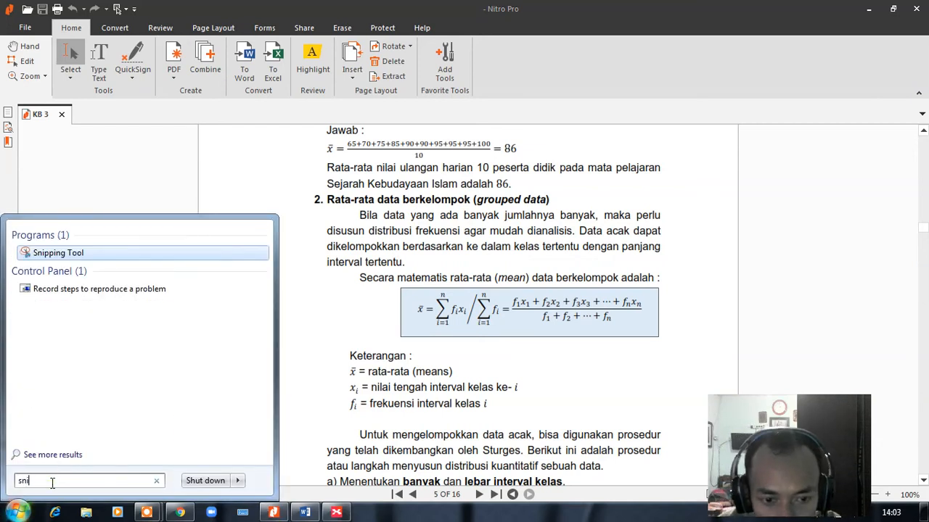
{"action": "left_click", "coordinate": [51, 252]}
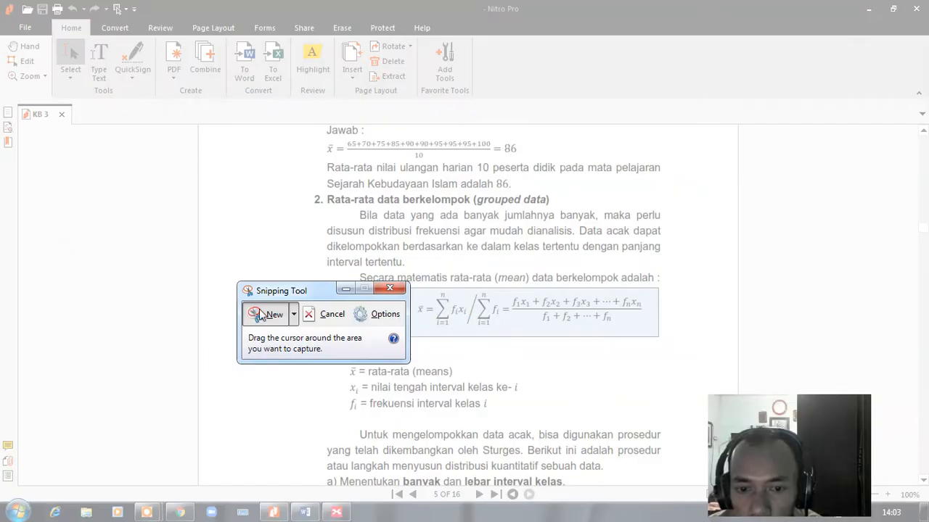
Step: Capture the boxed grouped-data mean formula in the PDF as a snip and copy it, keeping the Snipping Tool clear of the formula
{"action": "left_click_drag", "start_coordinate": [287, 294], "coordinate": [756, 299]}
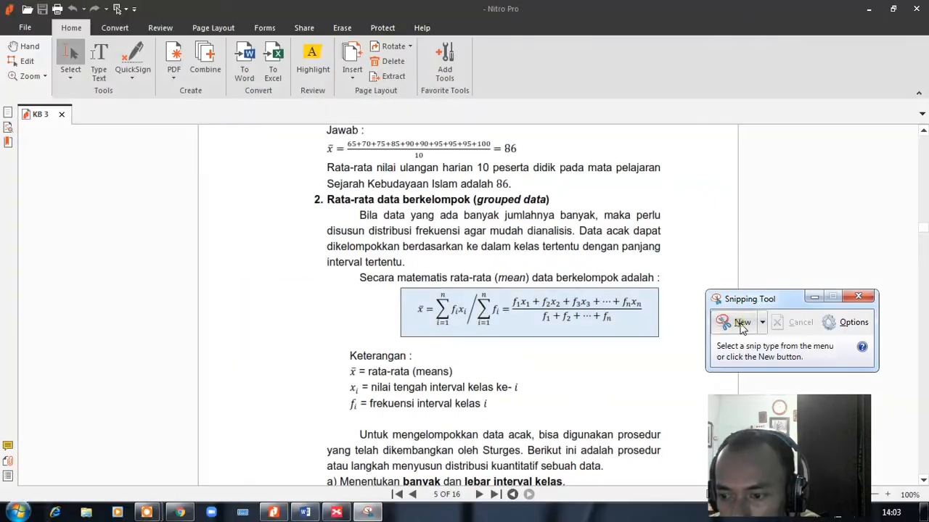
{"action": "left_click", "coordinate": [740, 326]}
{"action": "left_click_drag", "start_coordinate": [397, 284], "coordinate": [666, 339]}
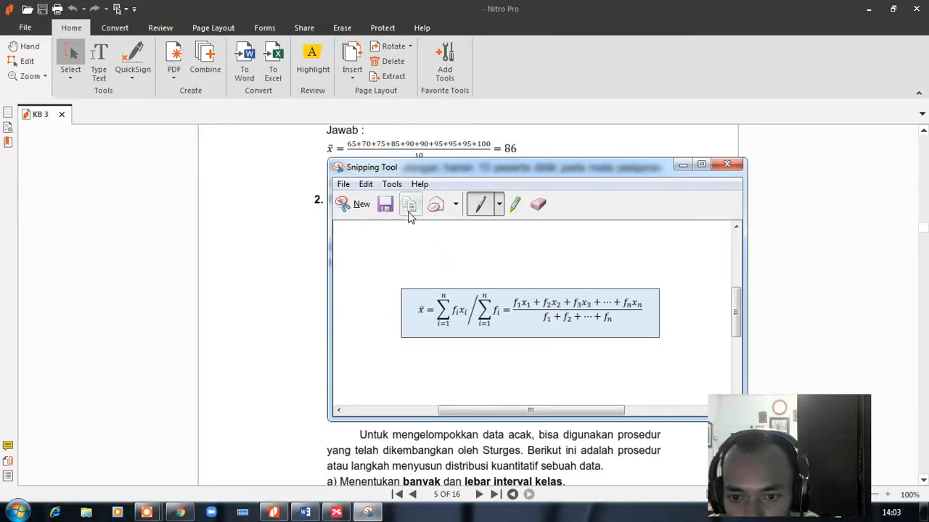
{"action": "left_click", "coordinate": [409, 215]}
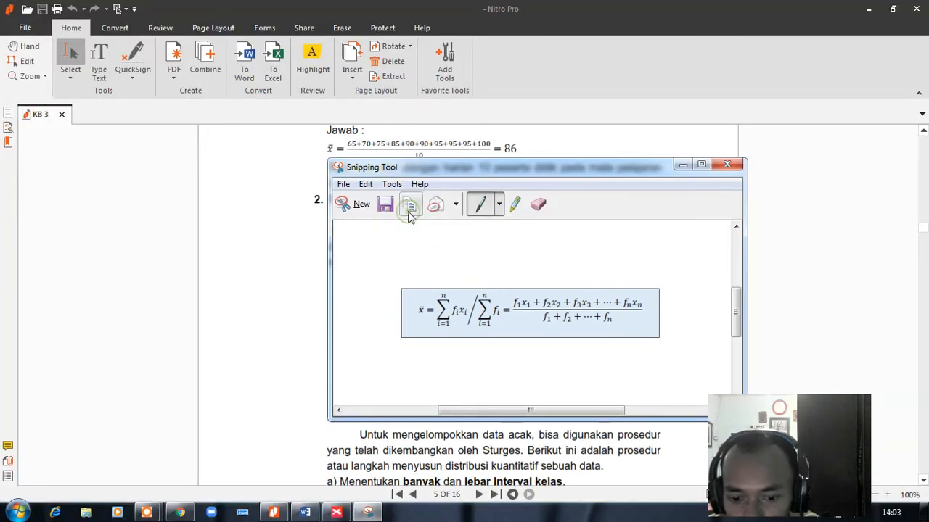
Step: Switch to XMind and paste the copied formula image as a subtopic of data tunggal
{"action": "left_click", "coordinate": [325, 511]}
{"action": "left_click", "coordinate": [427, 272]}
{"action": "left_click", "coordinate": [366, 252]}
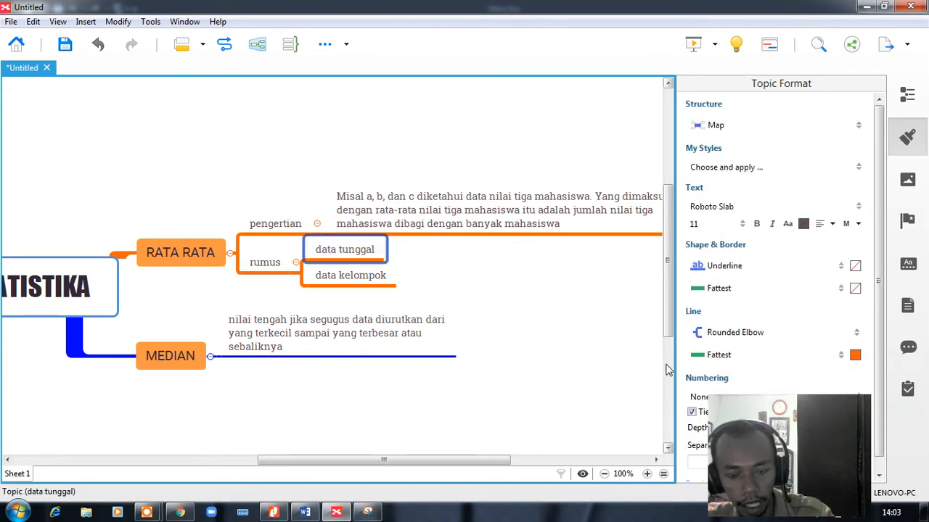
{"action": "key", "text": "ctrl+v"}
{"action": "scroll", "coordinate": [666, 370], "scroll_direction": "down", "scroll_amount": 5}
{"action": "scroll", "coordinate": [557, 343], "scroll_direction": "up", "scroll_amount": 5}
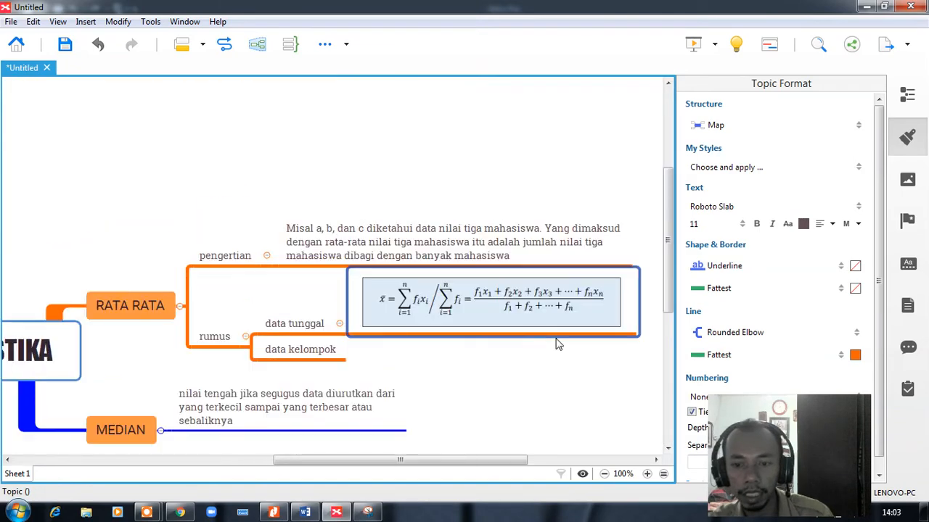
{"action": "left_click", "coordinate": [499, 363]}
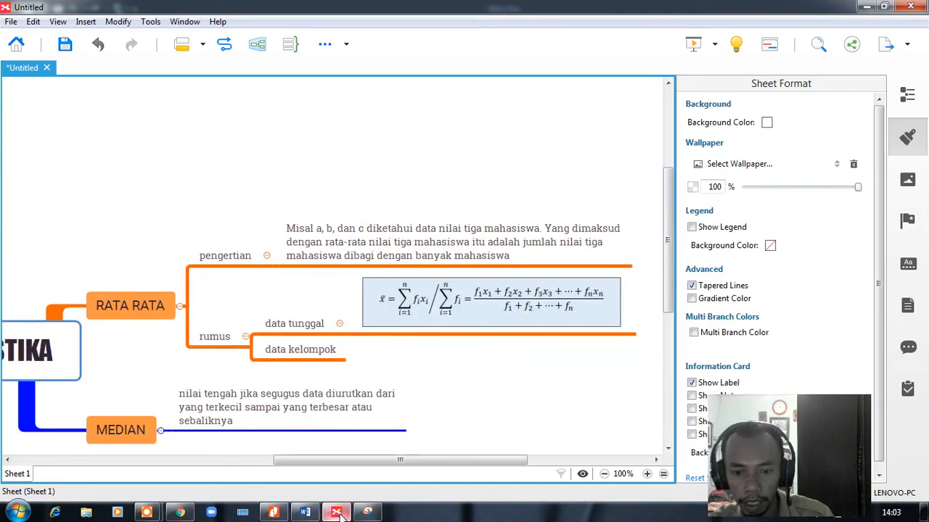
{"action": "left_click", "coordinate": [450, 328]}
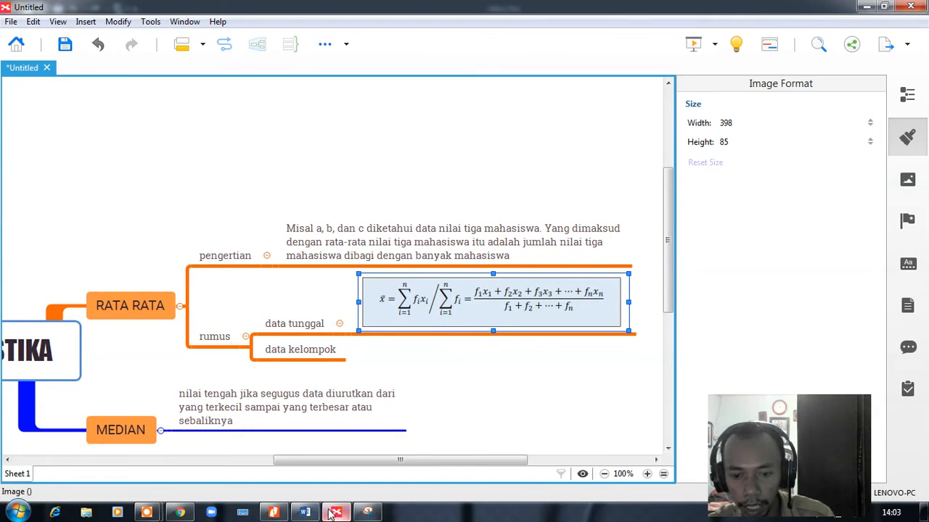
Step: Return to the PDF in Nitro Pro, then snip and copy the Keterangan block explaining the symbols below the formula
{"action": "left_click", "coordinate": [273, 512]}
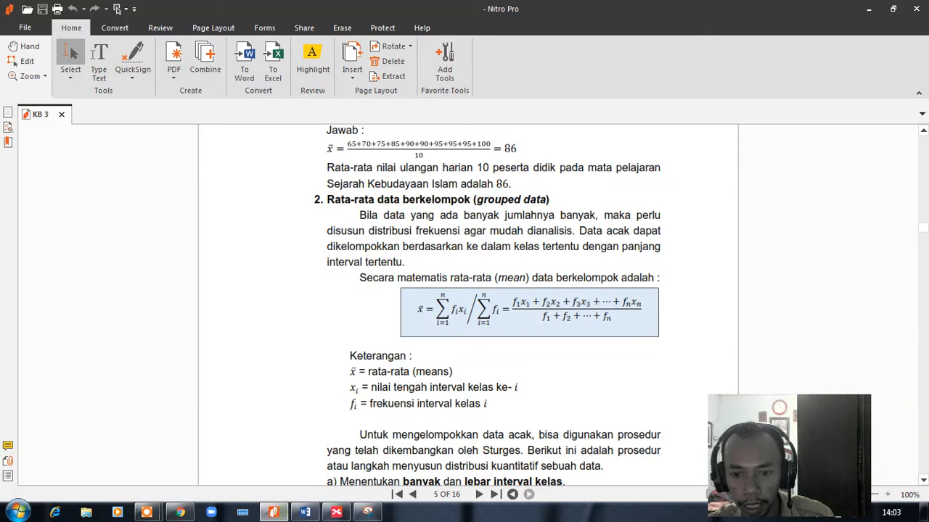
{"action": "left_click", "coordinate": [368, 512]}
{"action": "left_click", "coordinate": [368, 205]}
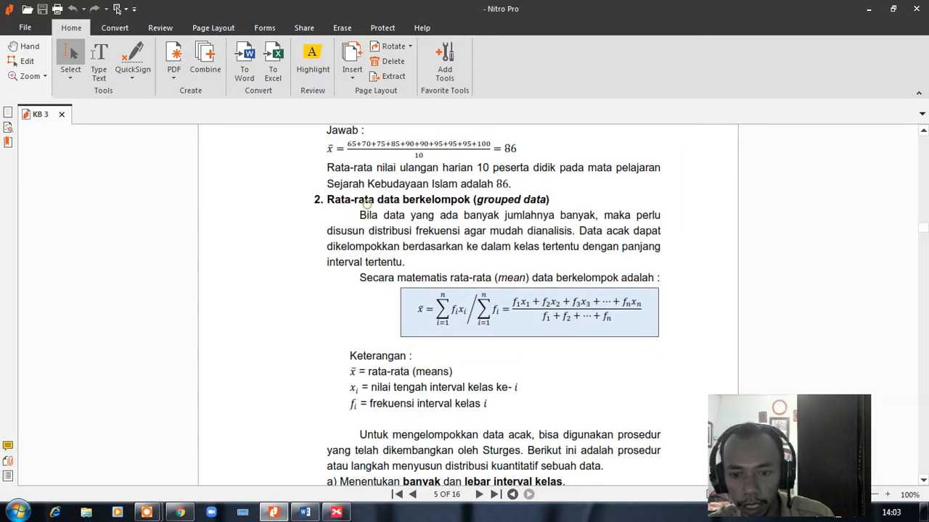
{"action": "left_click_drag", "start_coordinate": [346, 348], "coordinate": [526, 418]}
{"action": "left_click", "coordinate": [357, 270]}
Step: Switch to XMind and paste the Keterangan snip as a second subtopic of data tunggal
{"action": "left_click", "coordinate": [336, 512]}
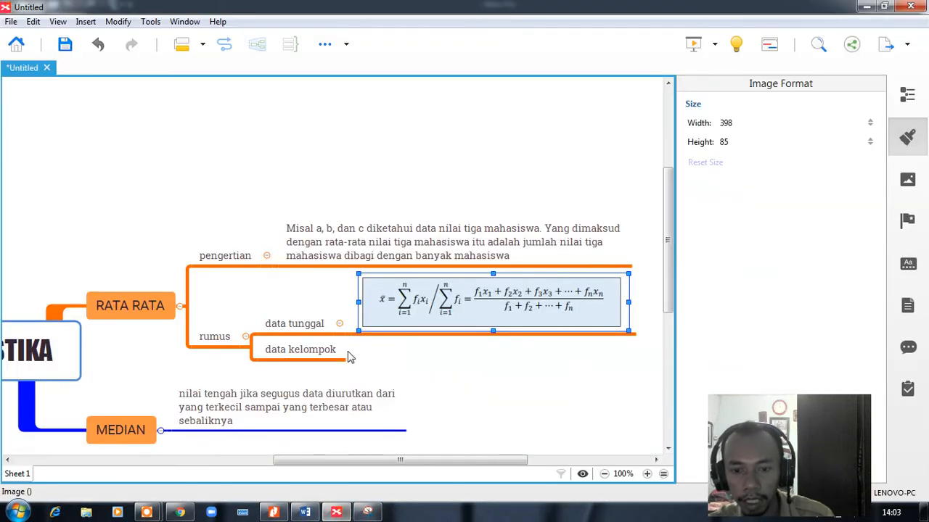
{"action": "left_click", "coordinate": [322, 328]}
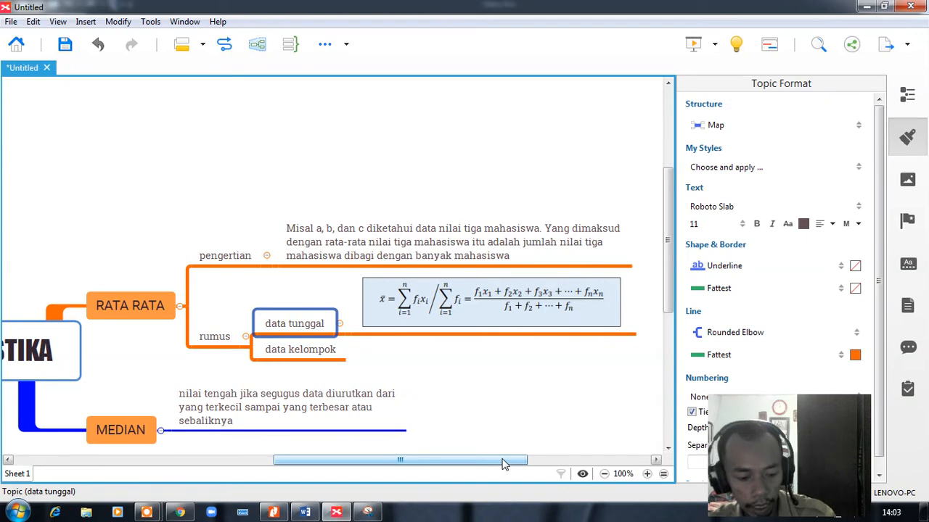
{"action": "key", "text": "ctrl+v"}
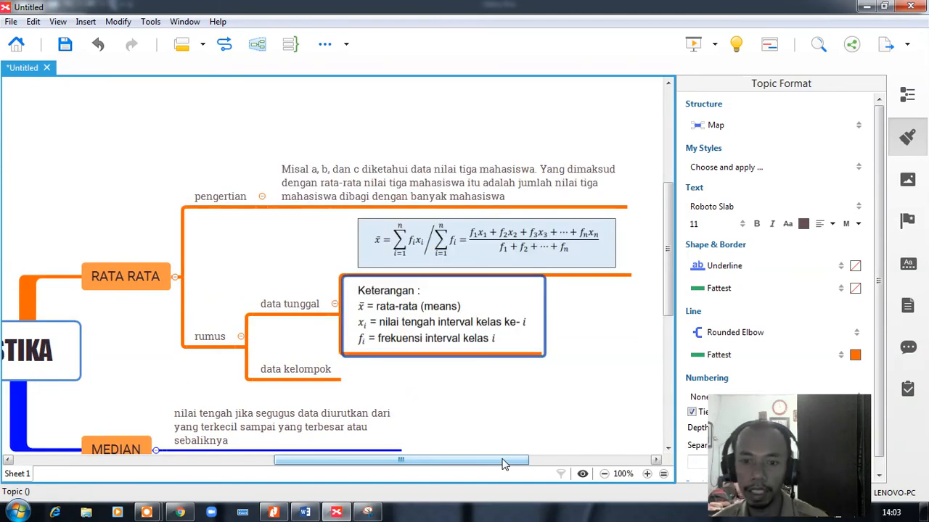
{"action": "left_click", "coordinate": [626, 411]}
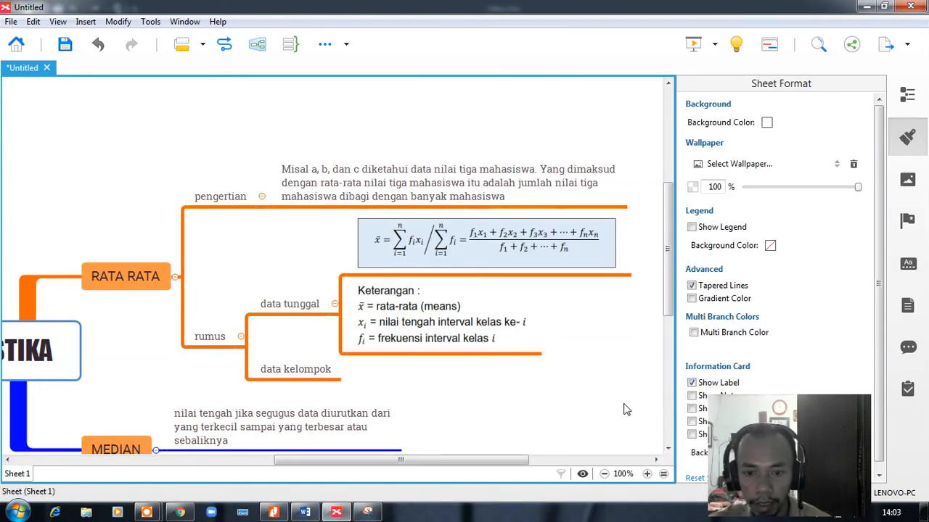
Step: Set the branch line thickness of the RATA RATA topic to Medium
{"action": "left_click", "coordinate": [140, 293]}
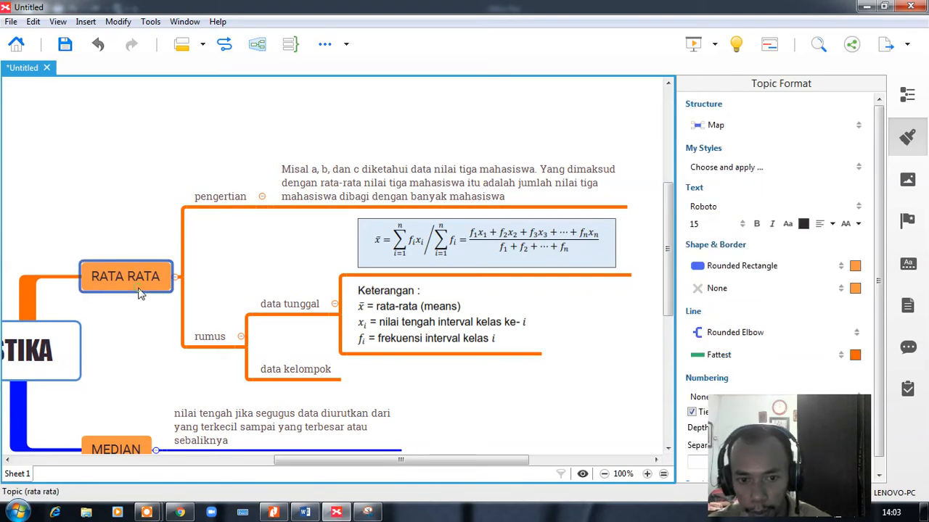
{"action": "left_click", "coordinate": [720, 357]}
{"action": "left_click", "coordinate": [695, 435]}
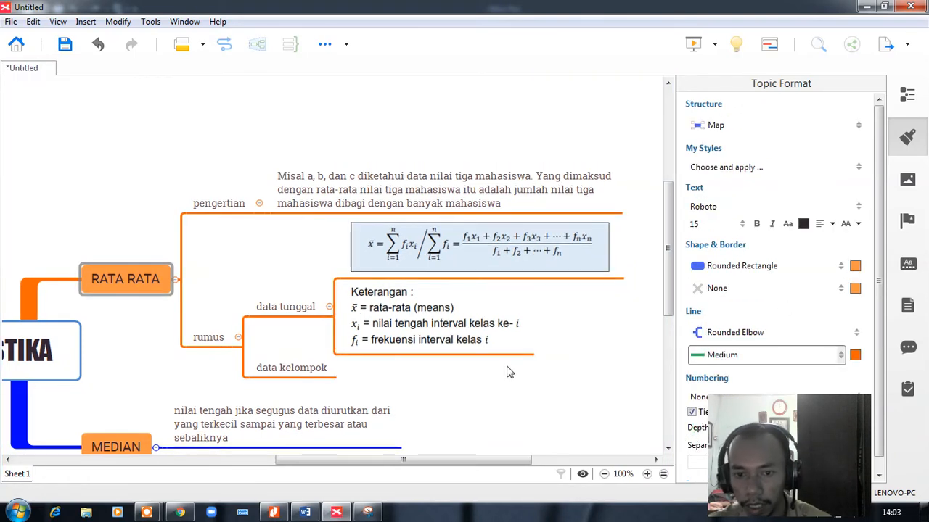
{"action": "left_click", "coordinate": [557, 371]}
Step: Change the branch line shape of the RATA RATA topic to Arrowed Curve
{"action": "left_click", "coordinate": [138, 282]}
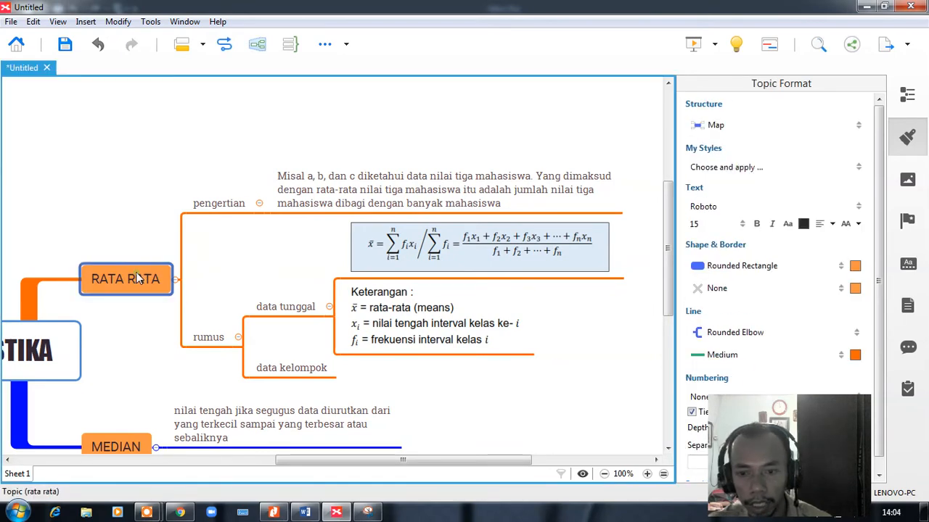
{"action": "left_click", "coordinate": [708, 334]}
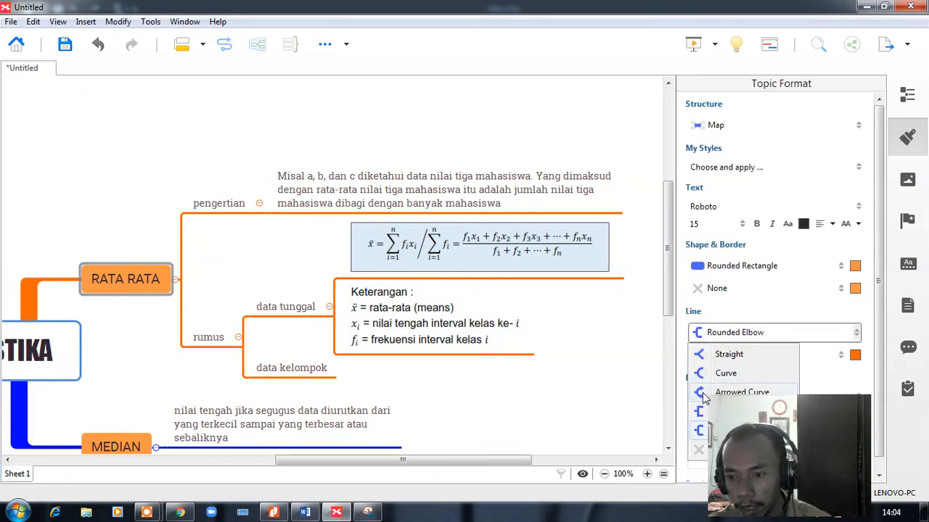
{"action": "left_click", "coordinate": [715, 390]}
{"action": "left_click", "coordinate": [523, 393]}
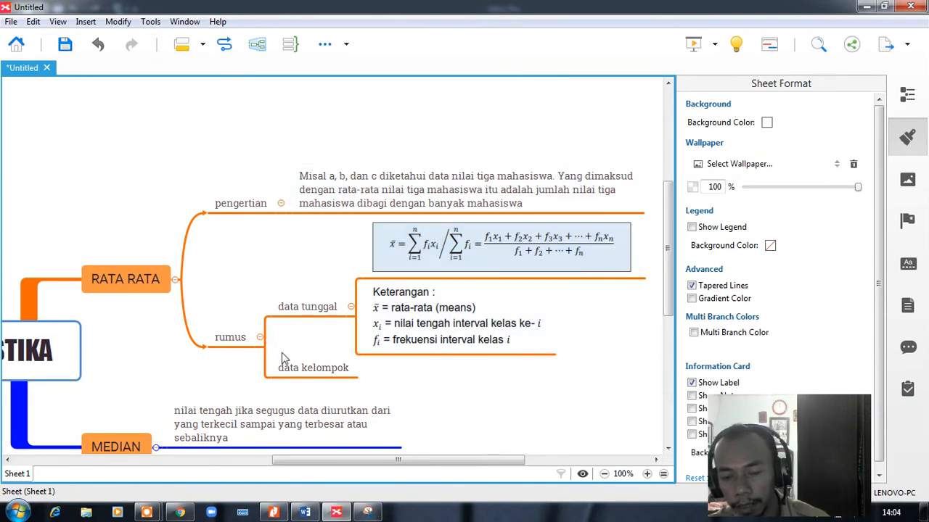
Step: Add a subtopic under data kelompok, leave its default title unchanged, and select it
{"action": "left_click", "coordinate": [305, 375]}
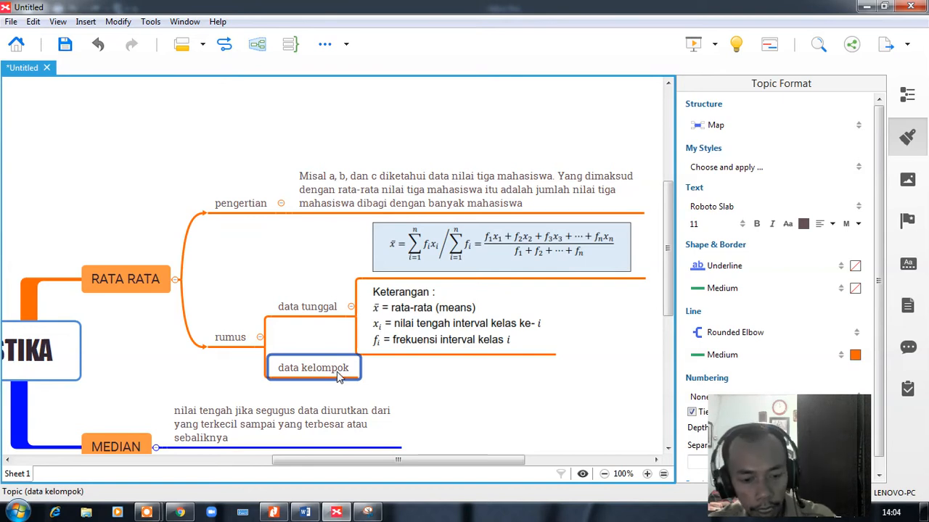
{"action": "key", "text": "Tab"}
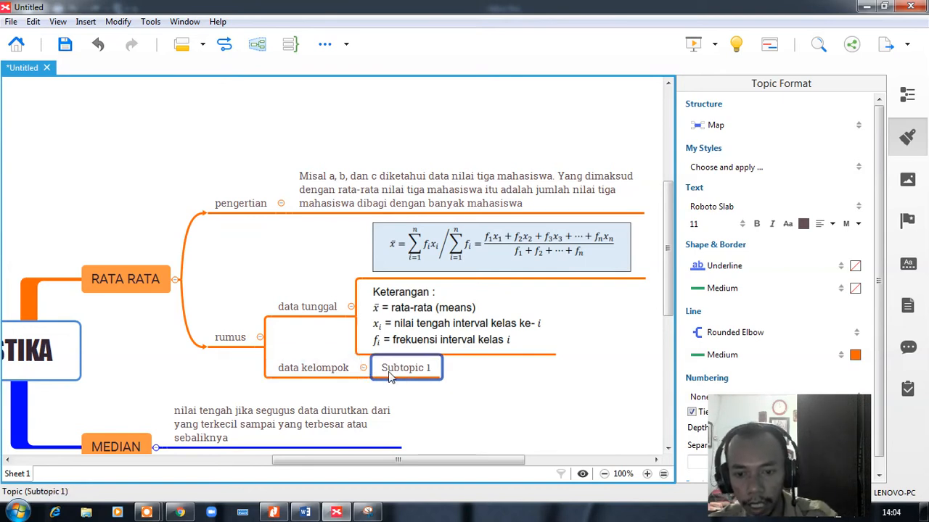
{"action": "double_click", "coordinate": [403, 375]}
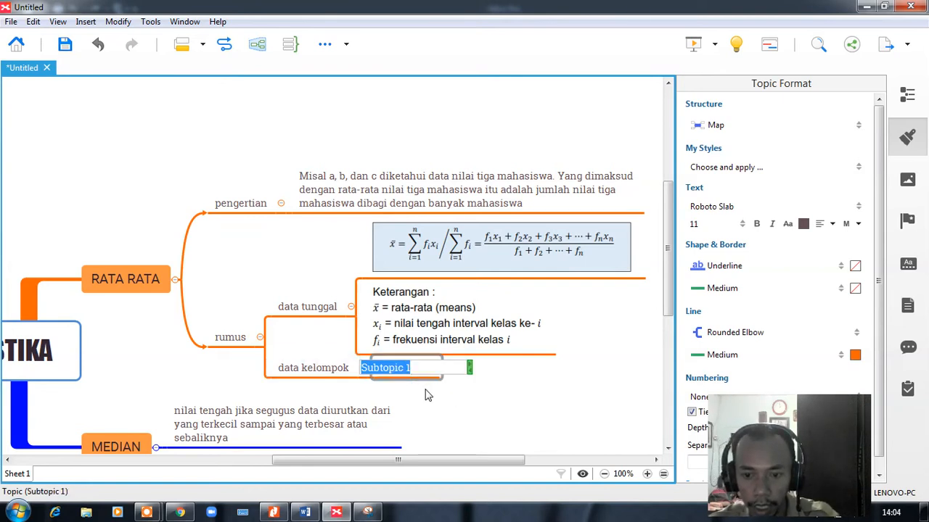
{"action": "left_click", "coordinate": [427, 396]}
{"action": "left_click", "coordinate": [414, 371]}
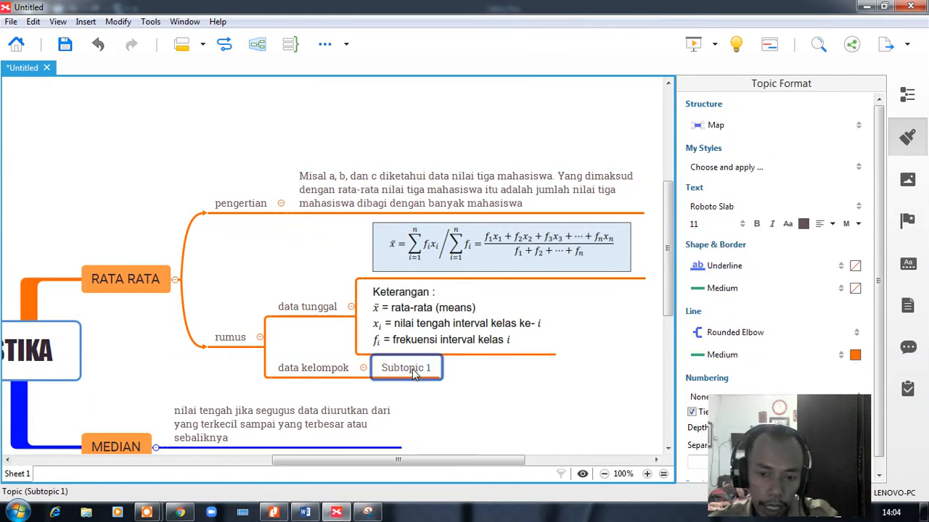
Step: Insert the image file balok from the Pictures library into the new subtopic of data kelompok
{"action": "right_click", "coordinate": [413, 371]}
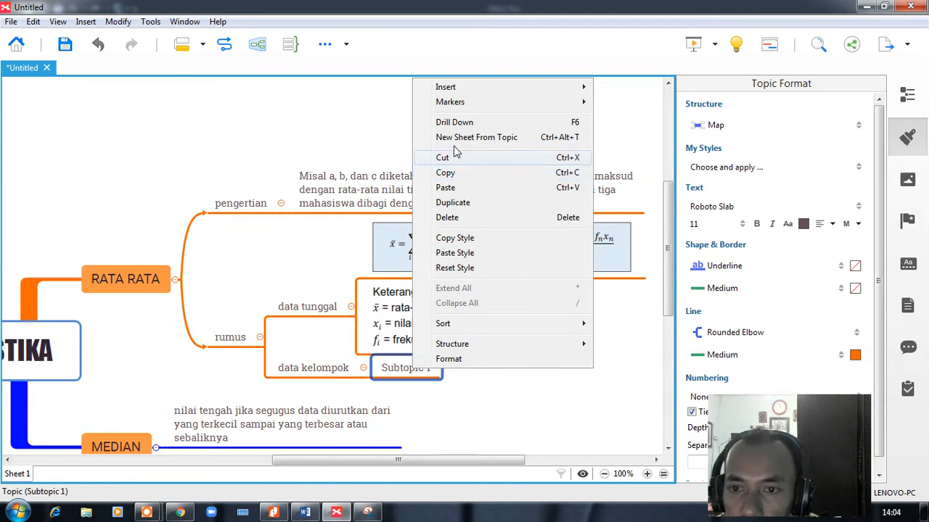
{"action": "mouse_move", "coordinate": [454, 89]}
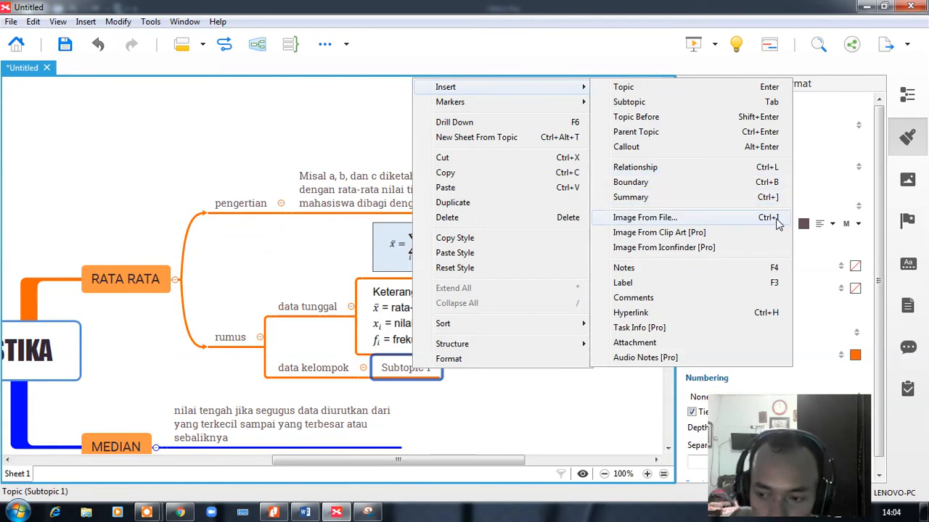
{"action": "left_click", "coordinate": [716, 222]}
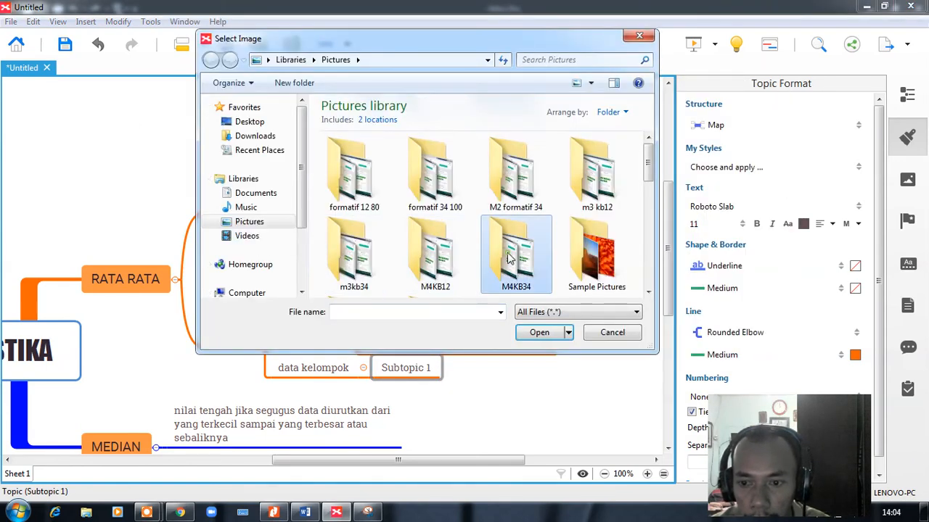
{"action": "scroll", "coordinate": [510, 261], "scroll_direction": "down", "scroll_amount": 2}
{"action": "left_click", "coordinate": [510, 266]}
{"action": "left_click", "coordinate": [437, 270]}
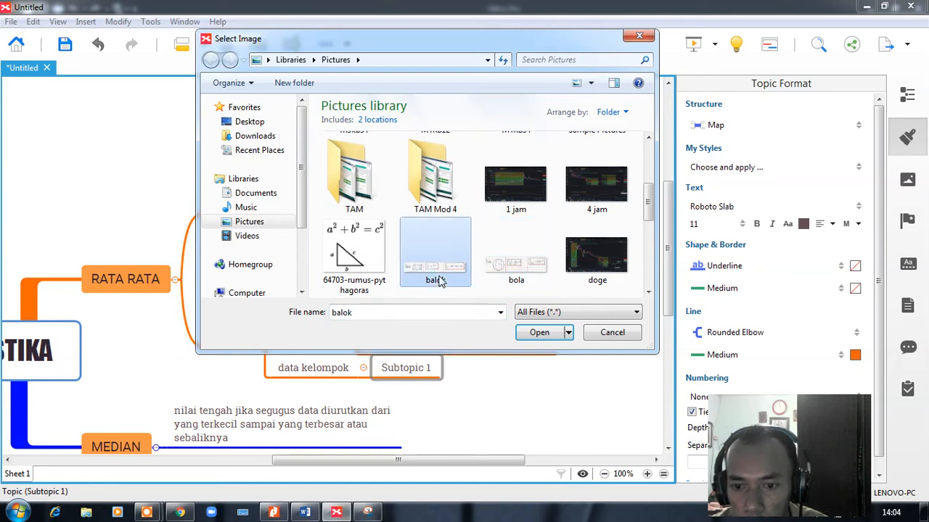
{"action": "left_click", "coordinate": [539, 332]}
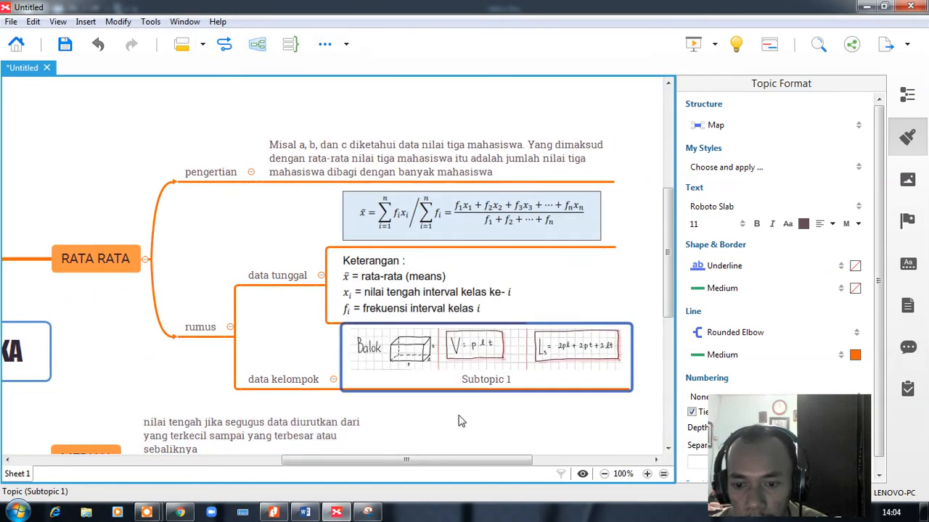
Step: Enlarge the Balok image in the data kelompok subtopic by its corner, keeping its proportions
{"action": "left_click", "coordinate": [461, 421]}
{"action": "left_click", "coordinate": [417, 370]}
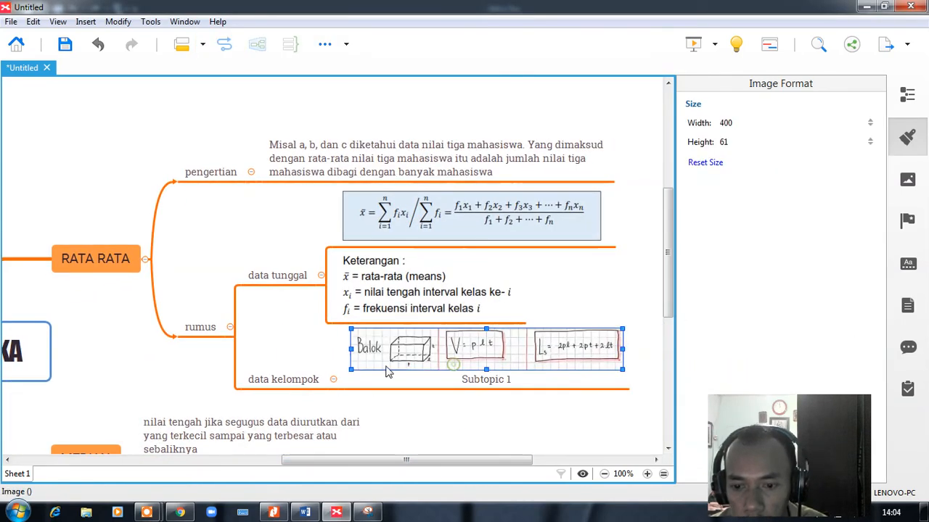
{"action": "left_click_drag", "start_coordinate": [353, 370], "coordinate": [330, 386]}
{"action": "left_click", "coordinate": [400, 414]}
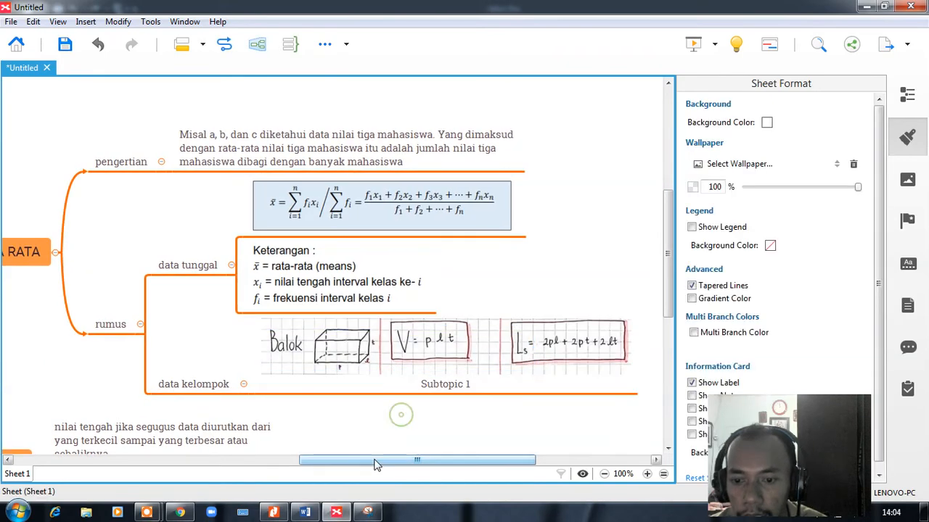
{"action": "left_click", "coordinate": [448, 388]}
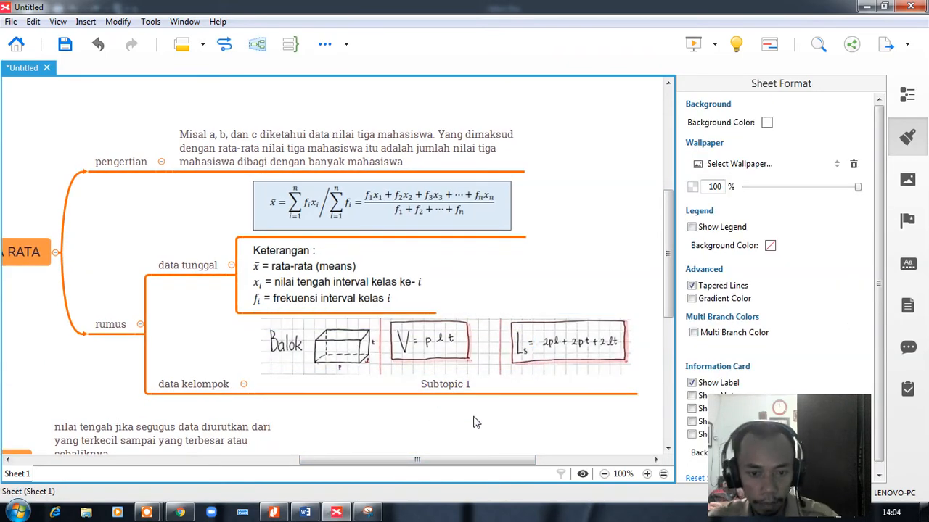
Step: Insert the image file segitiga siku siku from the Pictures library into the MODUS topic
{"action": "scroll", "coordinate": [265, 420], "scroll_direction": "down", "scroll_amount": 3}
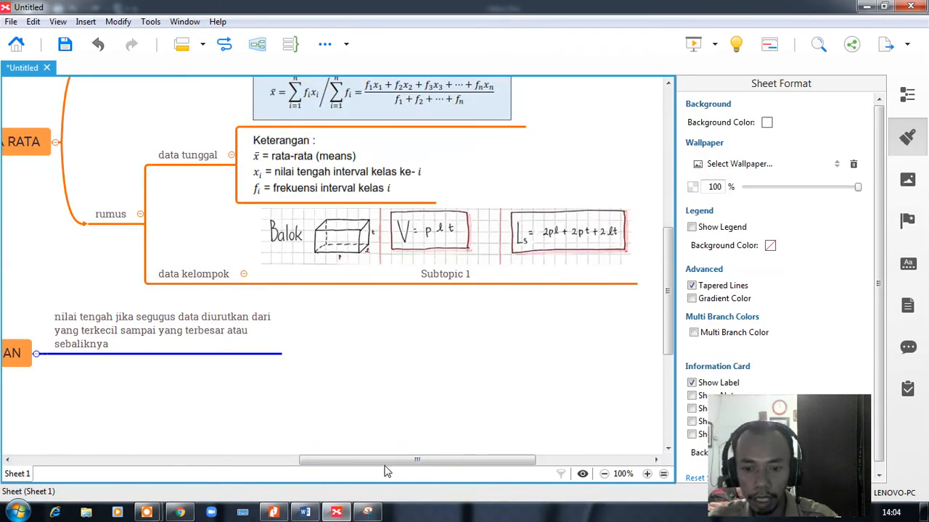
{"action": "left_click_drag", "start_coordinate": [384, 468], "coordinate": [234, 468]}
{"action": "scroll", "coordinate": [181, 363], "scroll_direction": "up", "scroll_amount": 2}
{"action": "left_click", "coordinate": [120, 261]}
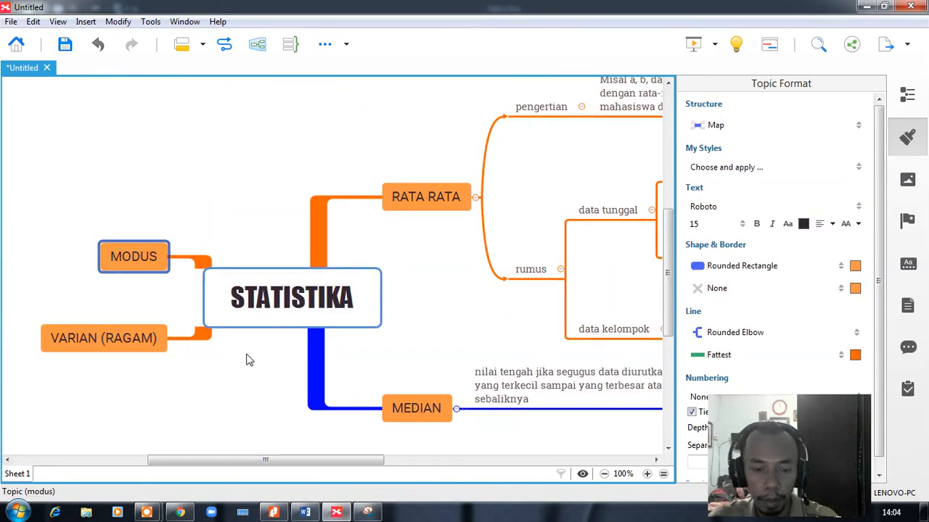
{"action": "key", "text": "ctrl+i"}
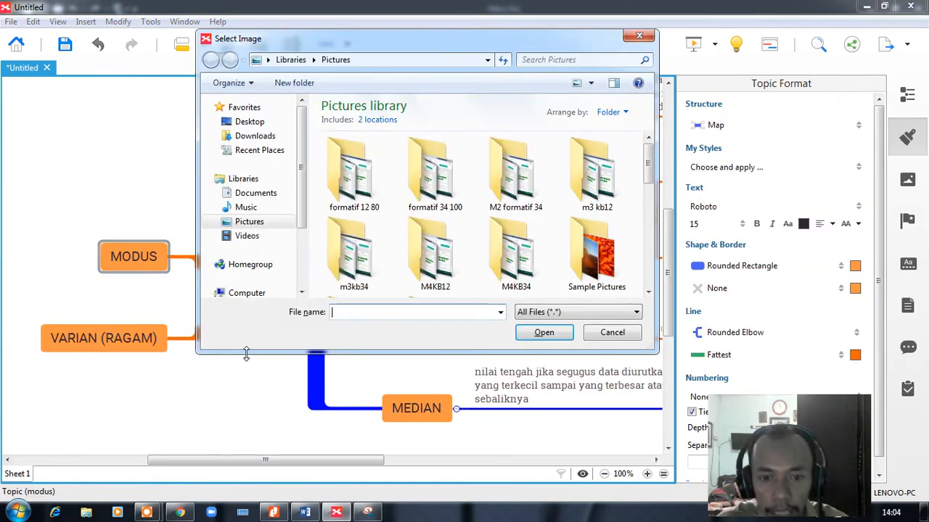
{"action": "scroll", "coordinate": [593, 263], "scroll_direction": "down", "scroll_amount": 5}
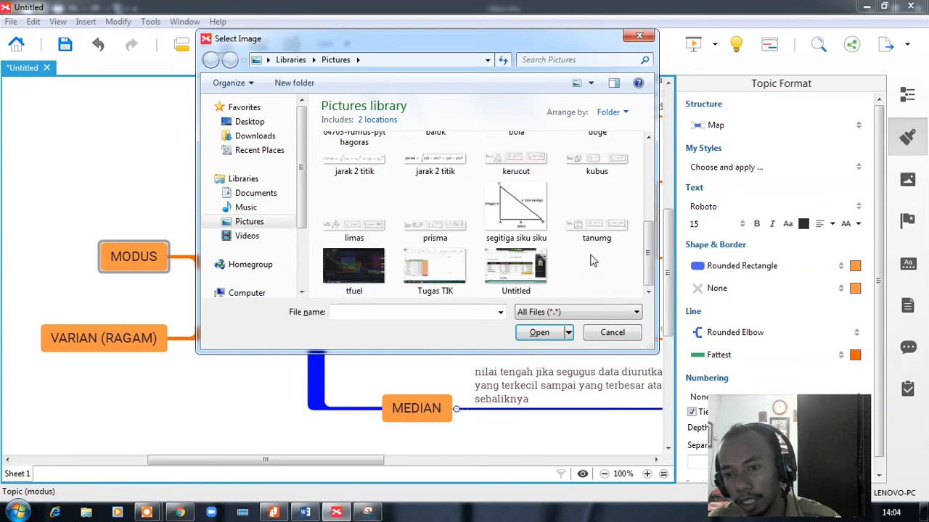
{"action": "left_click", "coordinate": [516, 207]}
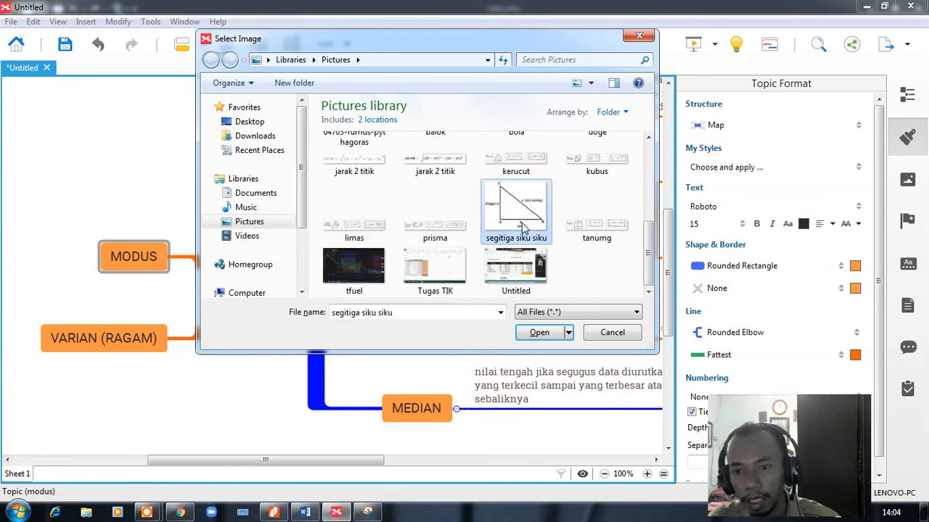
{"action": "left_click", "coordinate": [539, 332]}
{"action": "left_click", "coordinate": [244, 165]}
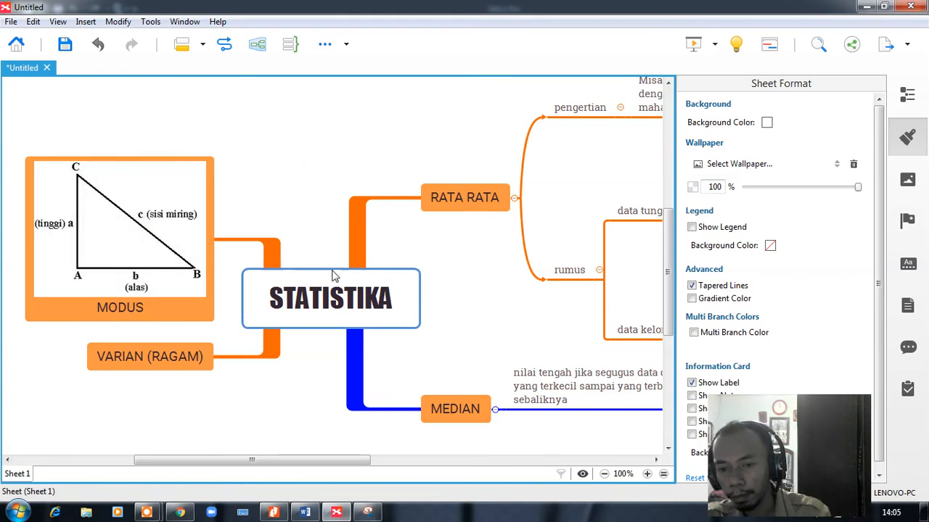
Step: Give the rumus topic under RATA RATA blue text and an olive green fill
{"action": "scroll", "coordinate": [322, 460], "scroll_direction": "right", "scroll_amount": 3}
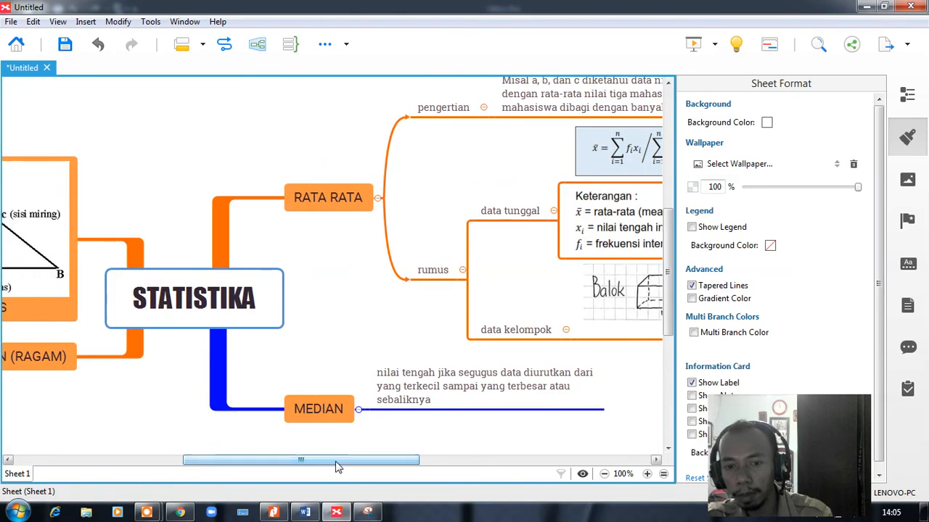
{"action": "scroll", "coordinate": [369, 311], "scroll_direction": "down", "scroll_amount": 1}
{"action": "left_click", "coordinate": [420, 272]}
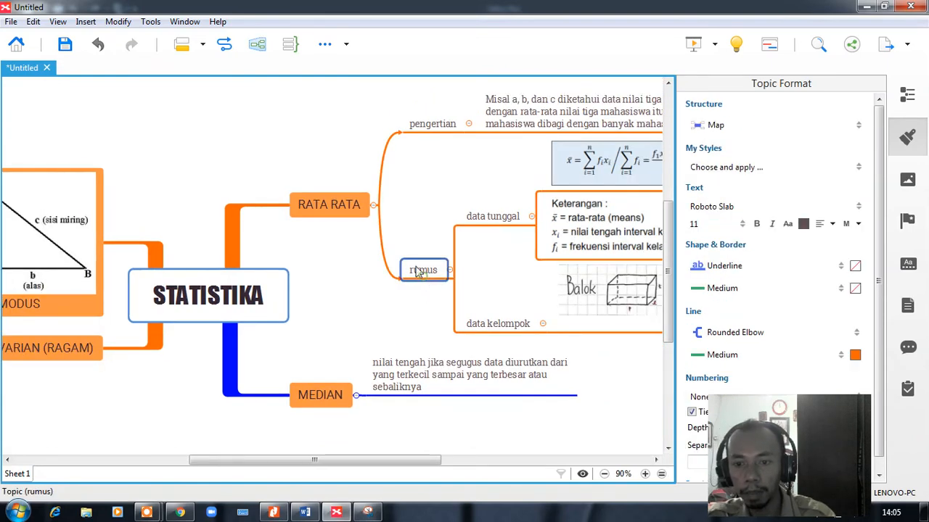
{"action": "left_click", "coordinate": [803, 224]}
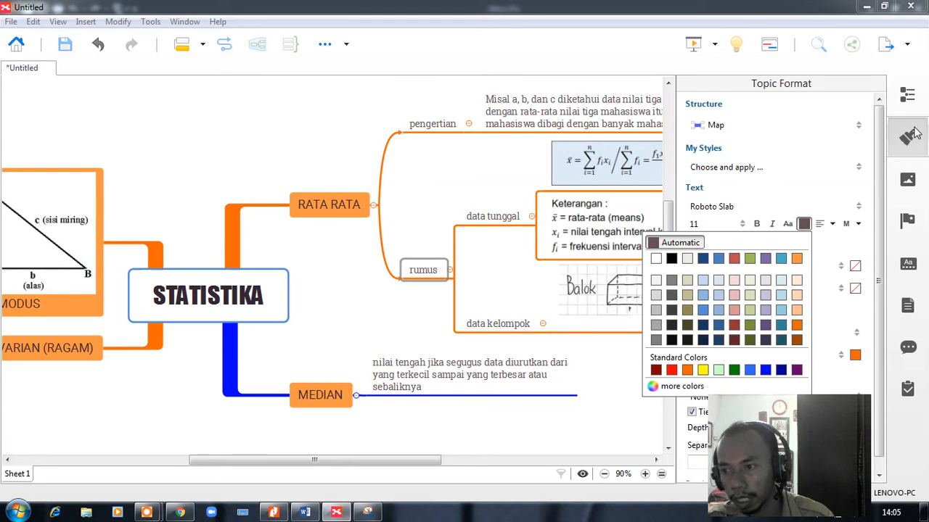
{"action": "left_click", "coordinate": [750, 370]}
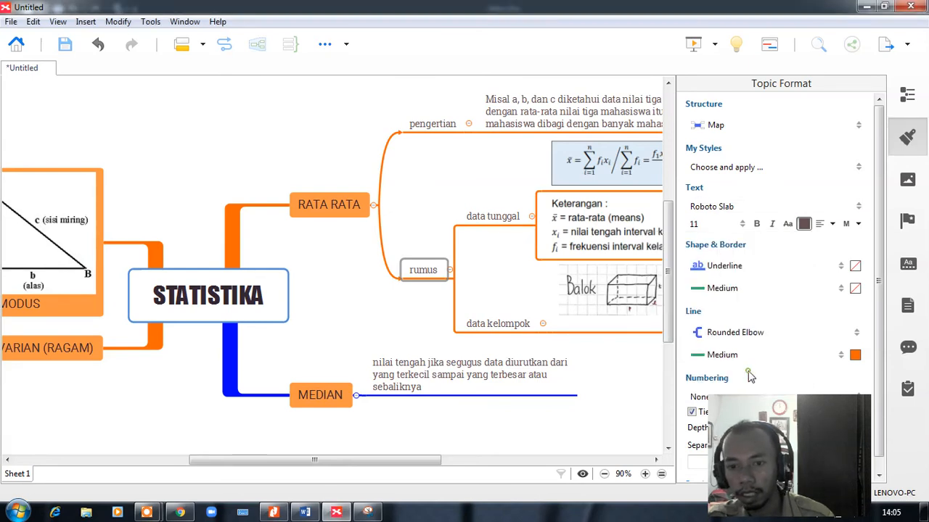
{"action": "left_click", "coordinate": [854, 266]}
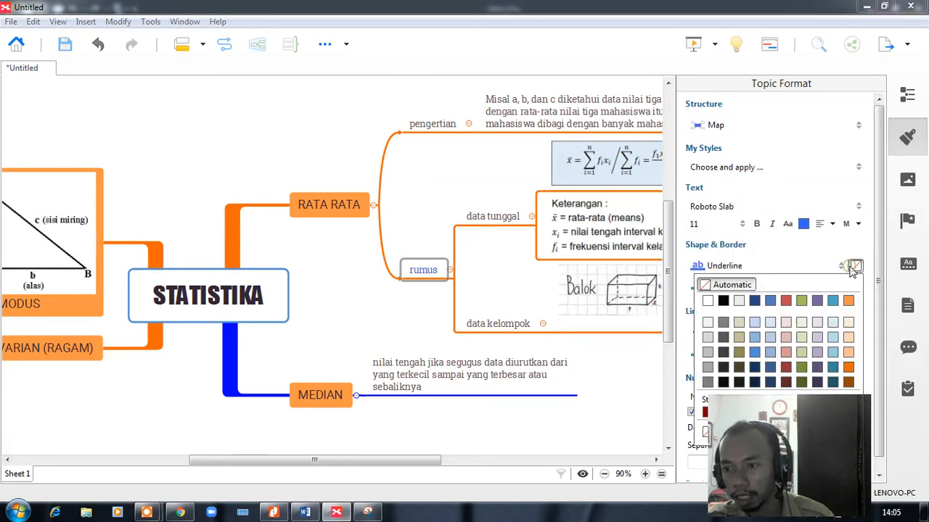
{"action": "left_click", "coordinate": [802, 304]}
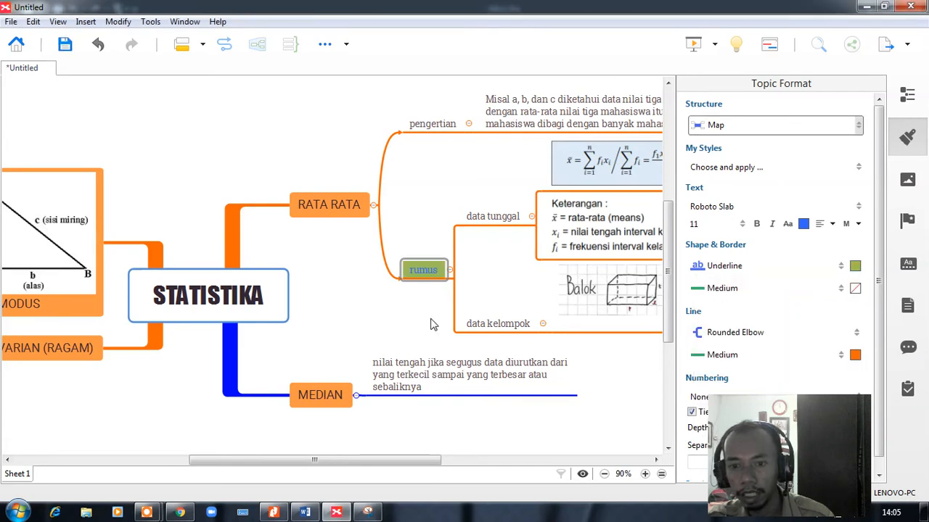
{"action": "left_click", "coordinate": [399, 324]}
Step: Change the shape of the rumus topic to Diamond
{"action": "left_click", "coordinate": [423, 270]}
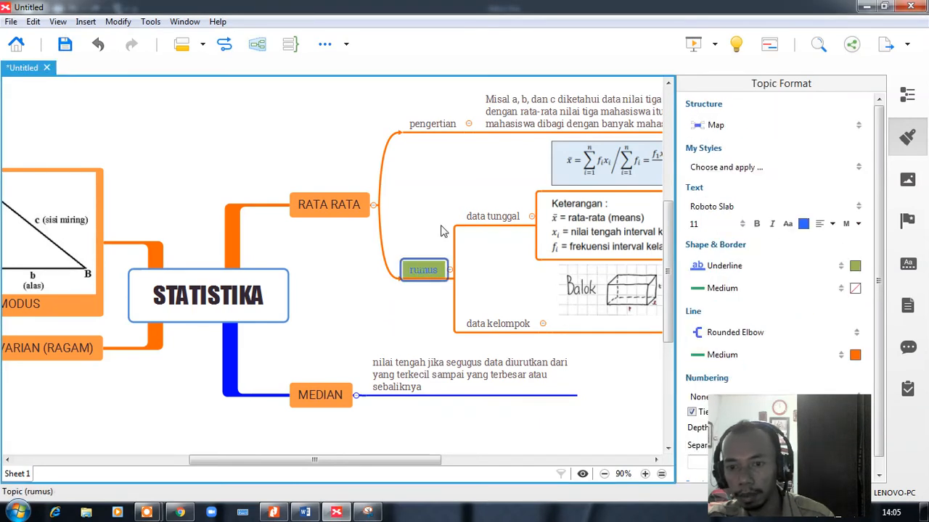
{"action": "left_click", "coordinate": [731, 267]}
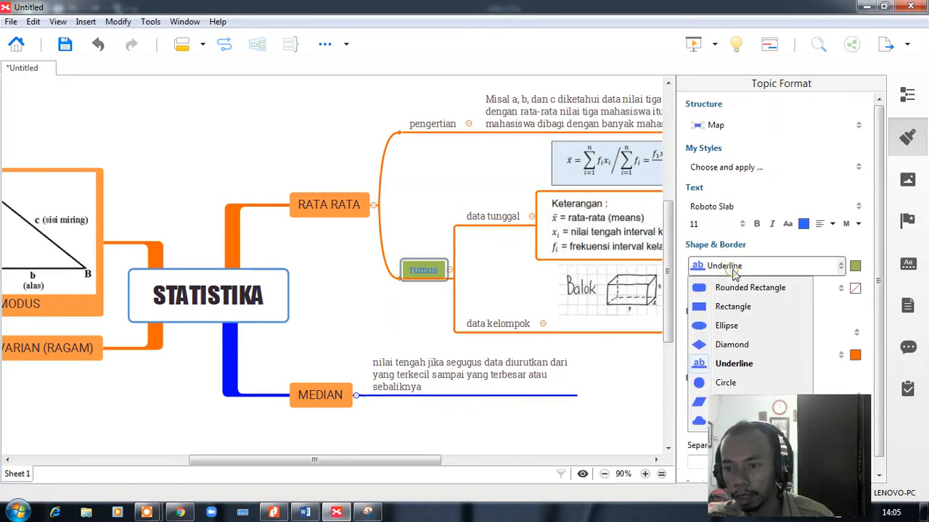
{"action": "left_click", "coordinate": [723, 344]}
{"action": "left_click", "coordinate": [473, 356]}
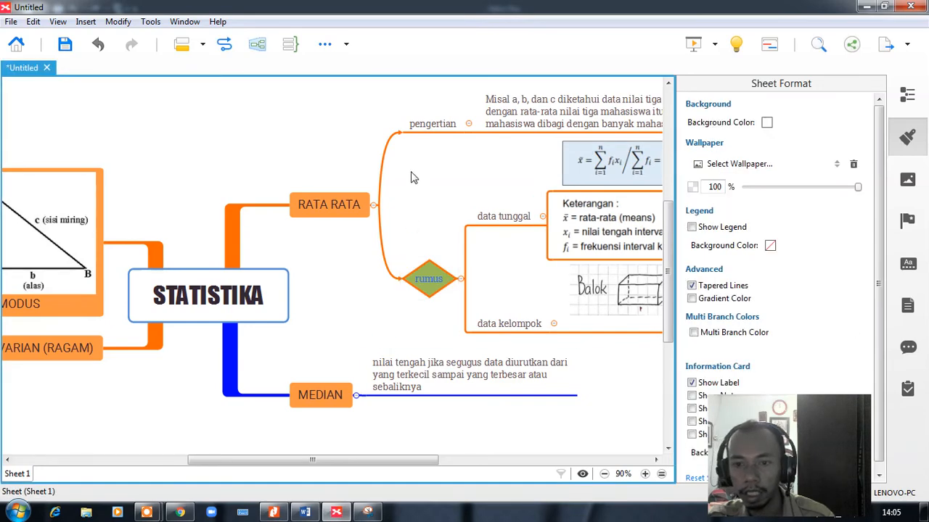
Step: Hide the formatting pane so that the map gets more room
{"action": "left_click", "coordinate": [430, 128]}
{"action": "left_click", "coordinate": [433, 231]}
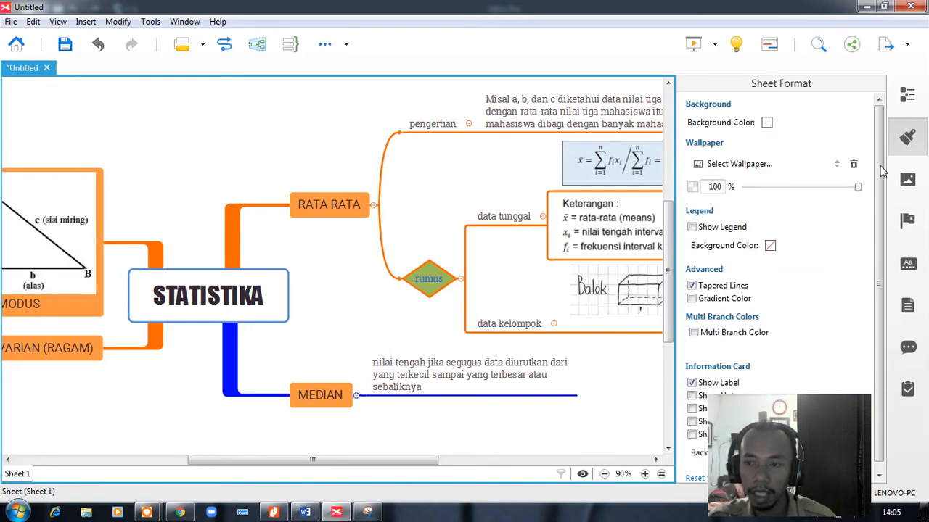
{"action": "left_click", "coordinate": [907, 137]}
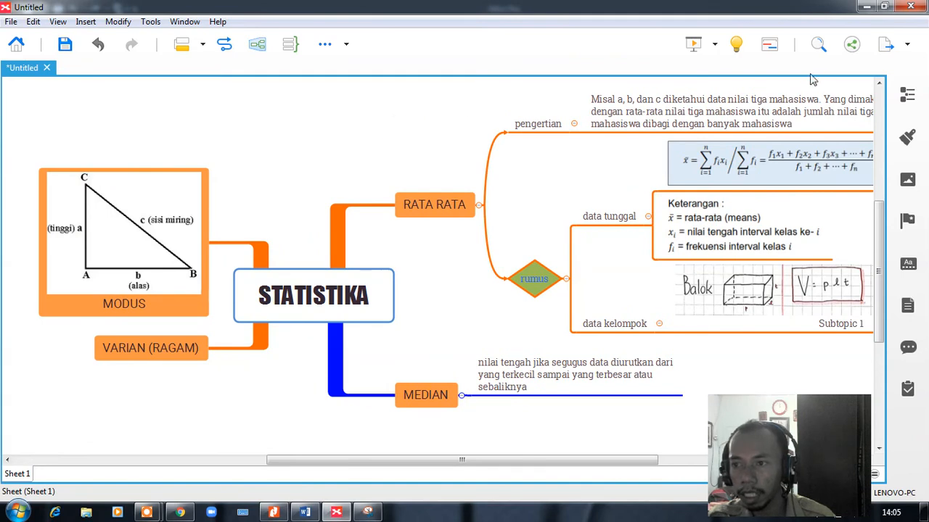
Step: Export the map as the PDF file statistika.pdf with page size A1 and Landscape orientation
{"action": "left_click", "coordinate": [905, 47]}
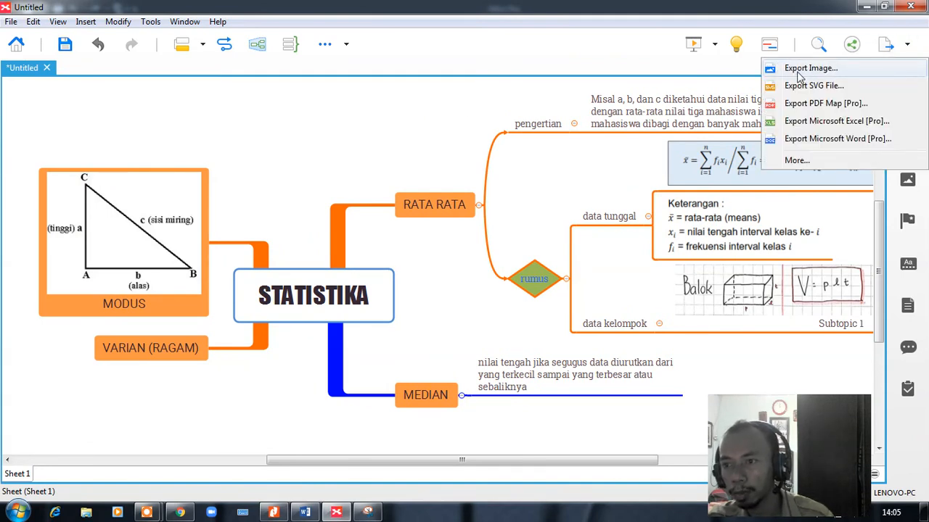
{"action": "left_click", "coordinate": [809, 106]}
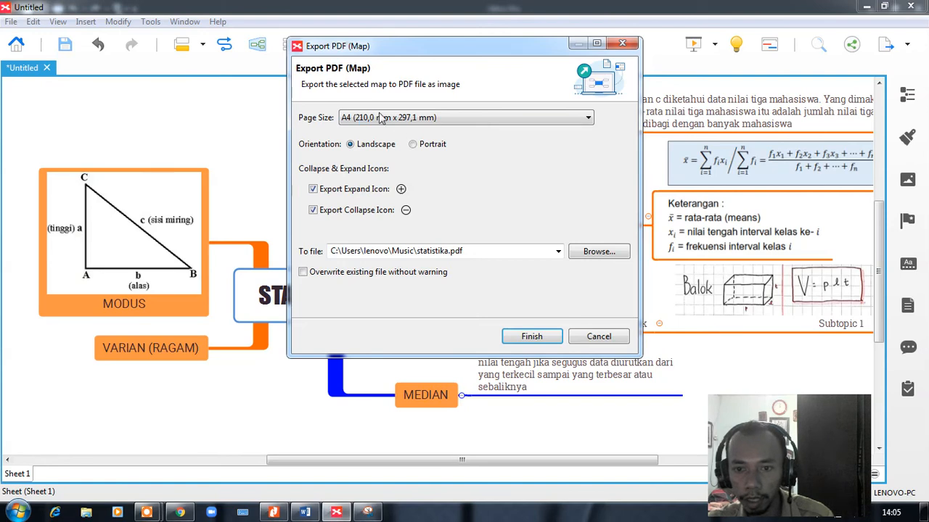
{"action": "left_click", "coordinate": [518, 119]}
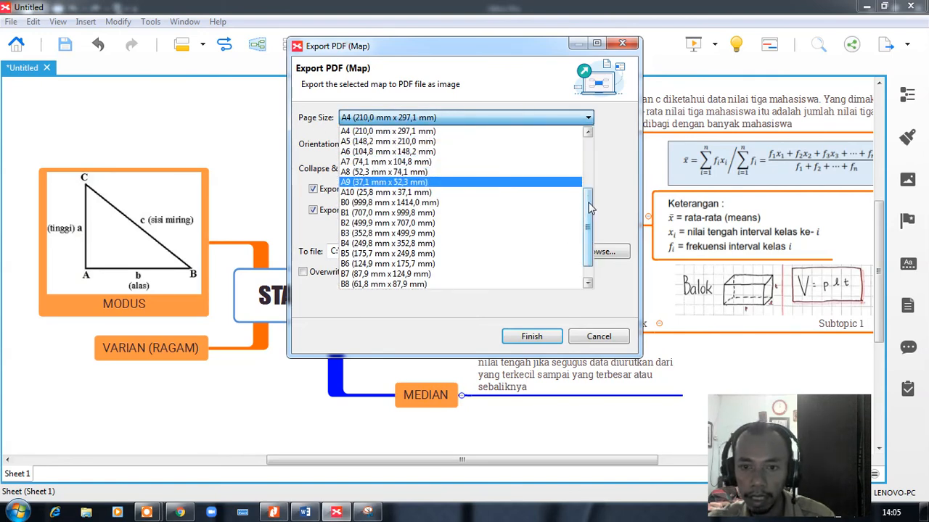
{"action": "left_click_drag", "start_coordinate": [586, 231], "coordinate": [589, 178]}
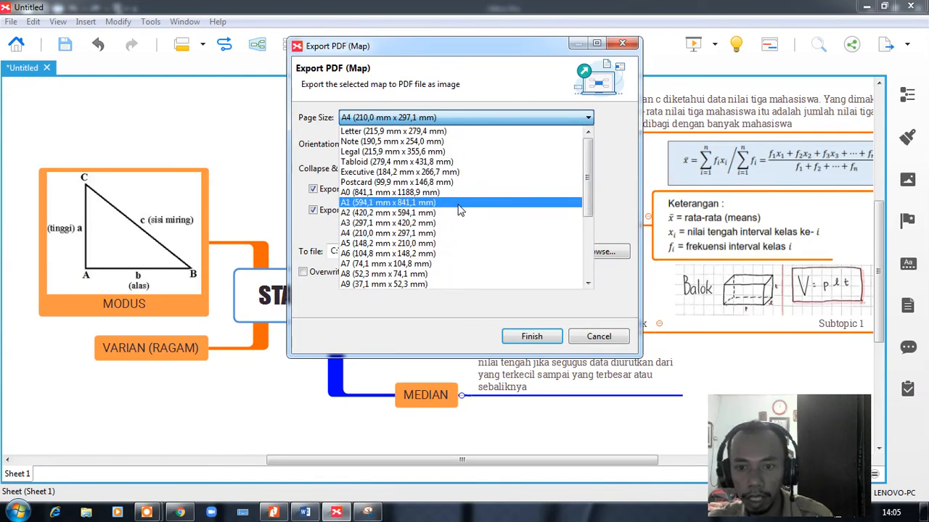
{"action": "left_click", "coordinate": [612, 343]}
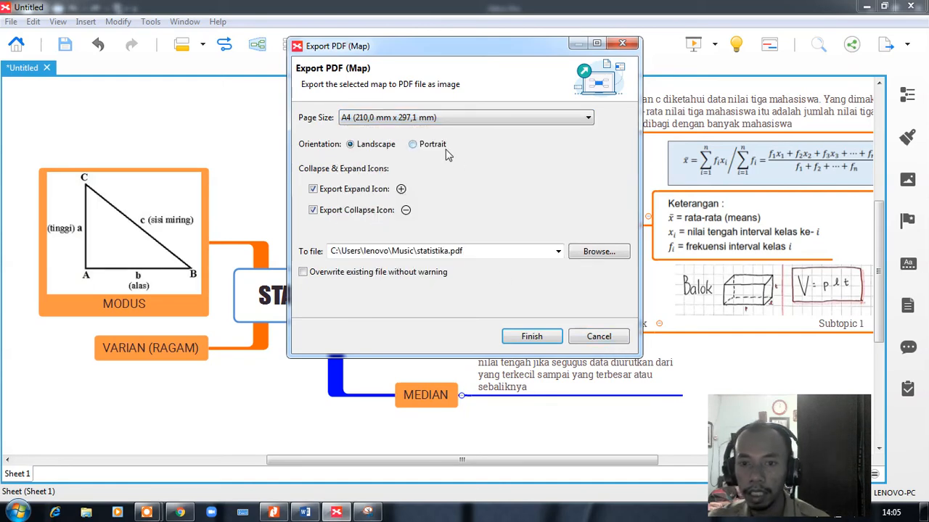
{"action": "left_click", "coordinate": [565, 117]}
{"action": "left_click_drag", "start_coordinate": [590, 221], "coordinate": [591, 200]}
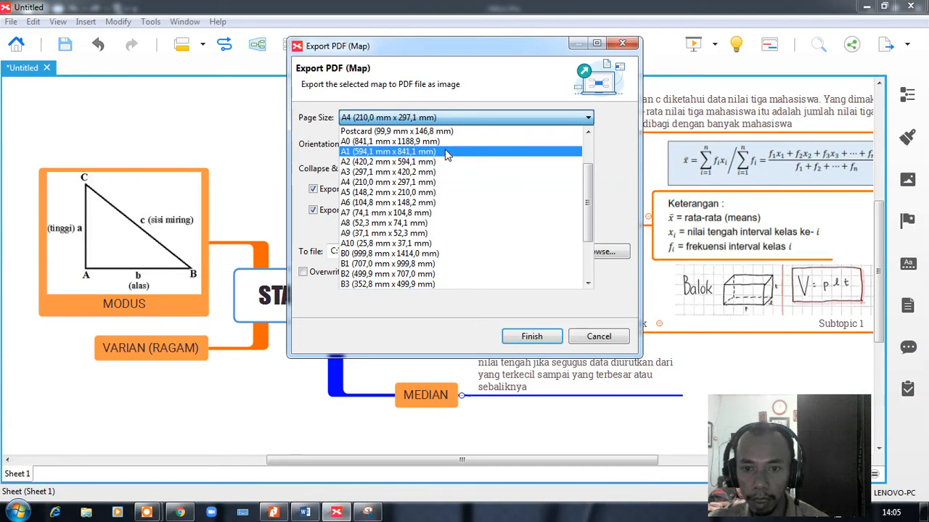
{"action": "left_click", "coordinate": [348, 151]}
{"action": "left_click", "coordinate": [531, 335]}
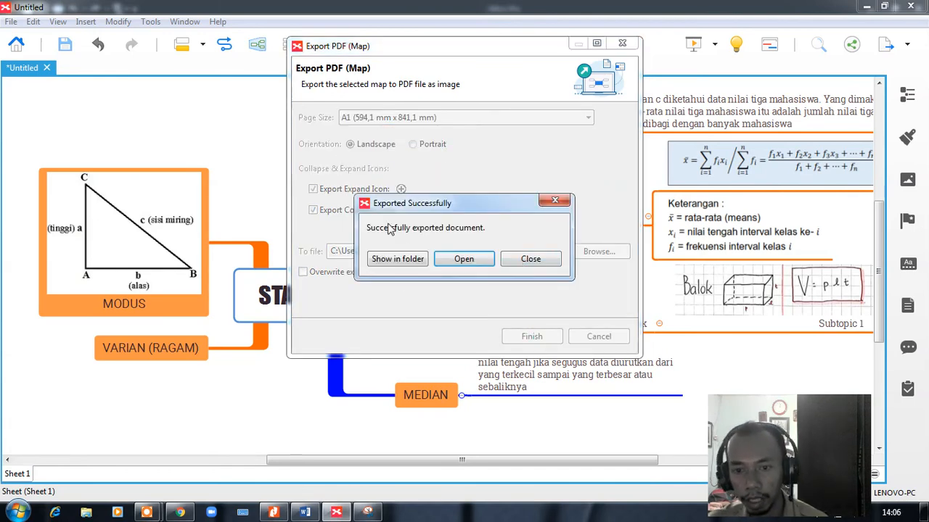
Step: Open the exported statistika PDF and examine the map up close around the rumus topic
{"action": "left_click", "coordinate": [452, 255]}
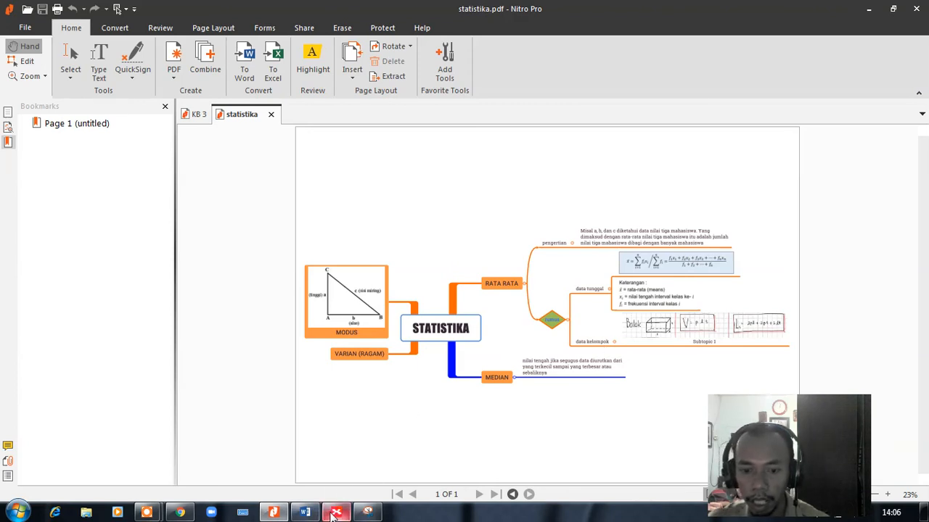
{"action": "mouse_move", "coordinate": [325, 514]}
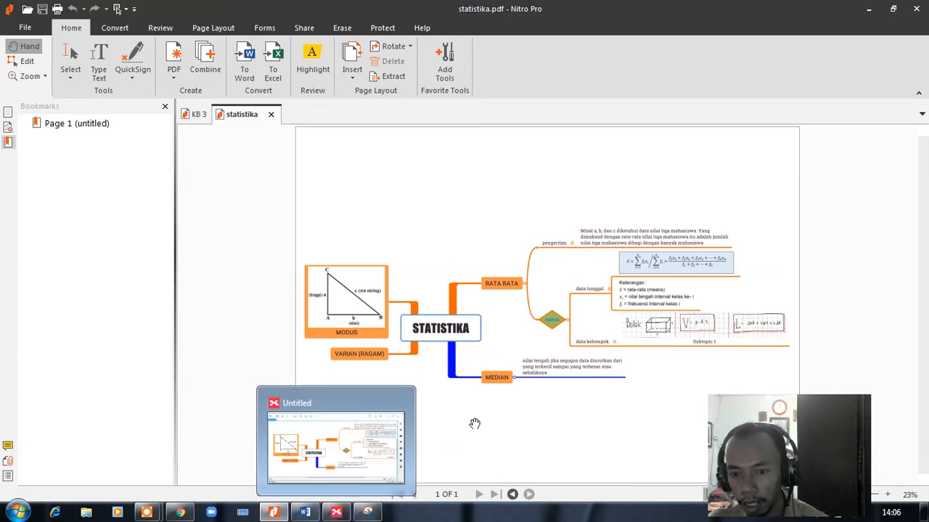
{"action": "left_click", "coordinate": [888, 495]}
{"action": "left_click_drag", "start_coordinate": [786, 420], "coordinate": [376, 188]}
{"action": "left_click_drag", "start_coordinate": [866, 379], "coordinate": [431, 196]}
{"action": "scroll", "coordinate": [428, 234], "scroll_direction": "down", "scroll_amount": 4}
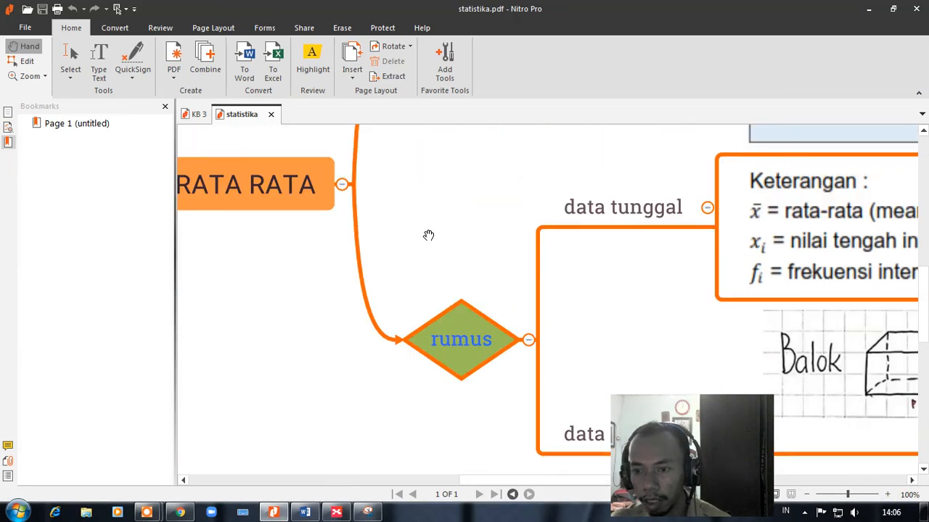
{"action": "scroll", "coordinate": [498, 270], "scroll_direction": "down", "scroll_amount": 3}
{"action": "scroll", "coordinate": [530, 273], "scroll_direction": "up", "scroll_amount": 3}
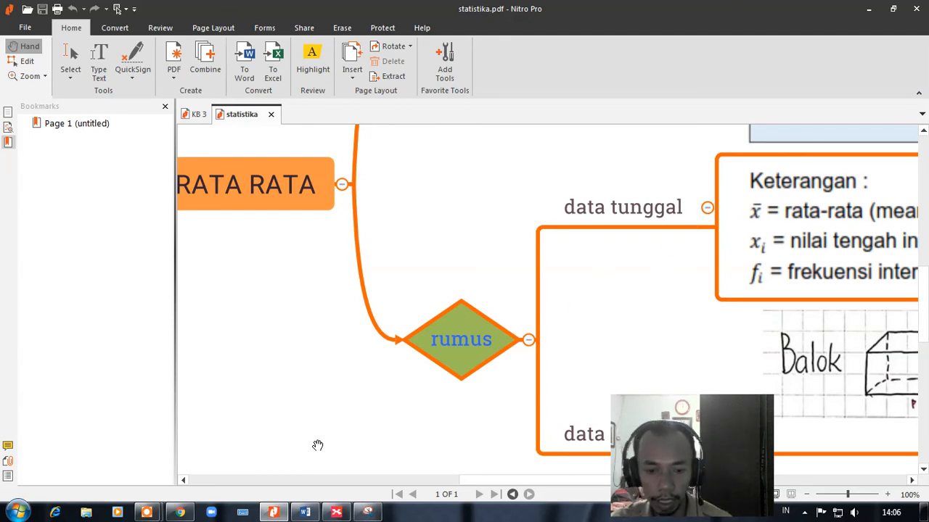
Step: Switch back to XMind and export the map as the PNG image statistika.png
{"action": "left_click", "coordinate": [336, 512]}
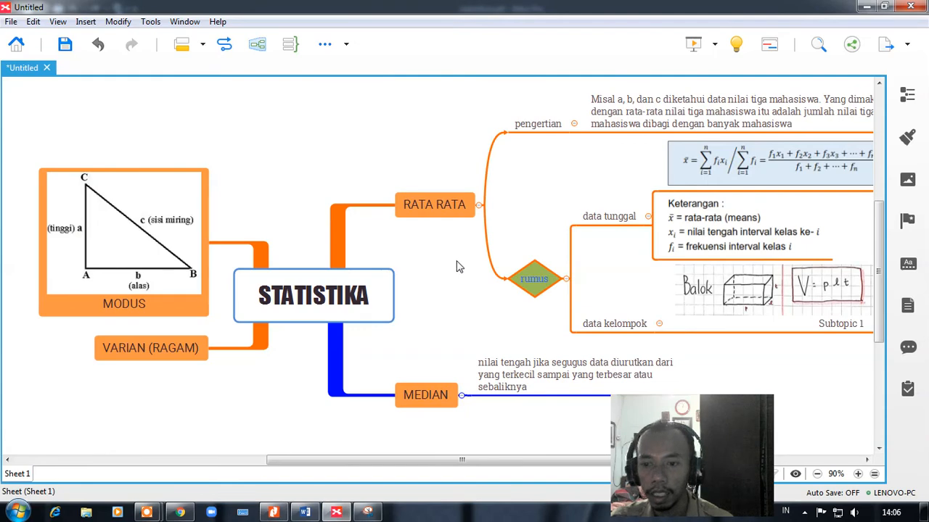
{"action": "left_click_drag", "start_coordinate": [428, 460], "coordinate": [458, 461]}
{"action": "left_click", "coordinate": [907, 45]}
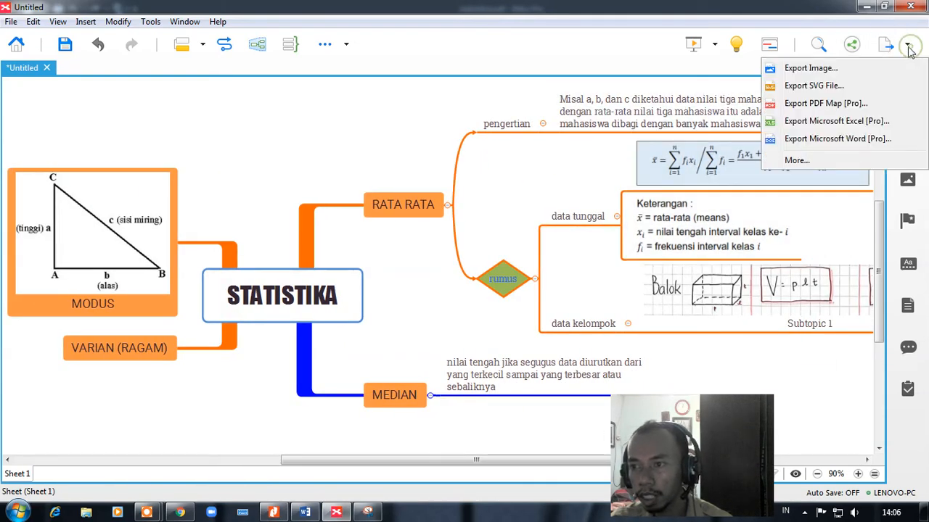
{"action": "left_click", "coordinate": [811, 68]}
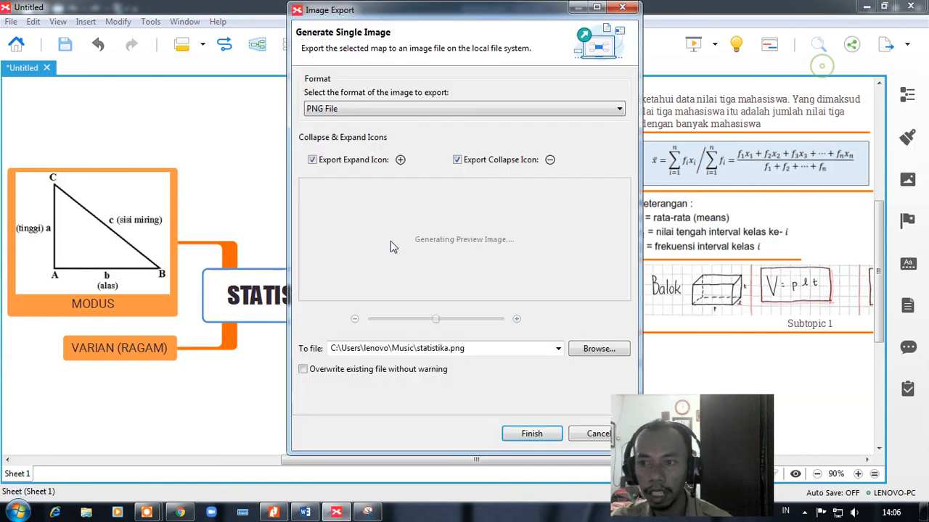
{"action": "left_click", "coordinate": [532, 433]}
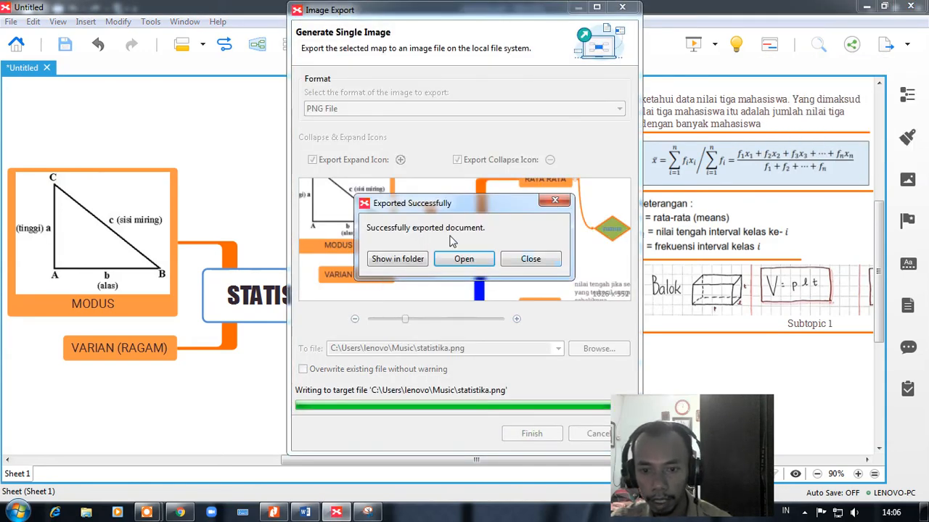
Step: Show the export folder and locate the exported statistika image and PDF files in it
{"action": "left_click", "coordinate": [398, 259]}
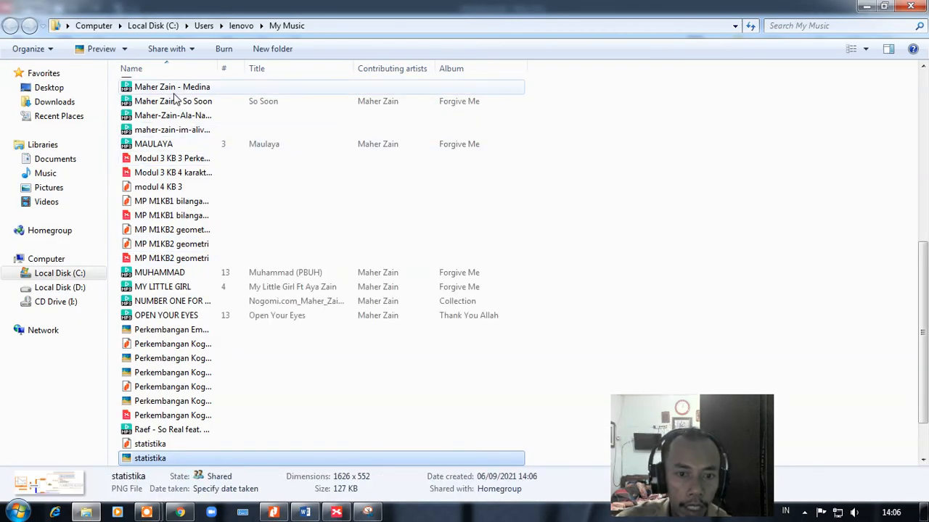
{"action": "left_click", "coordinate": [150, 173]}
{"action": "scroll", "coordinate": [162, 356], "scroll_direction": "down", "scroll_amount": 1}
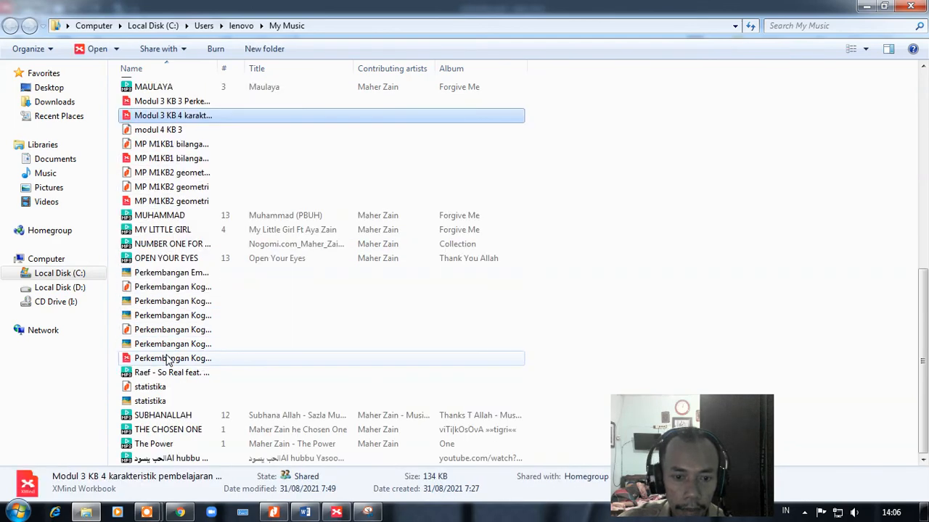
{"action": "left_click", "coordinate": [152, 401]}
{"action": "left_click", "coordinate": [153, 387]}
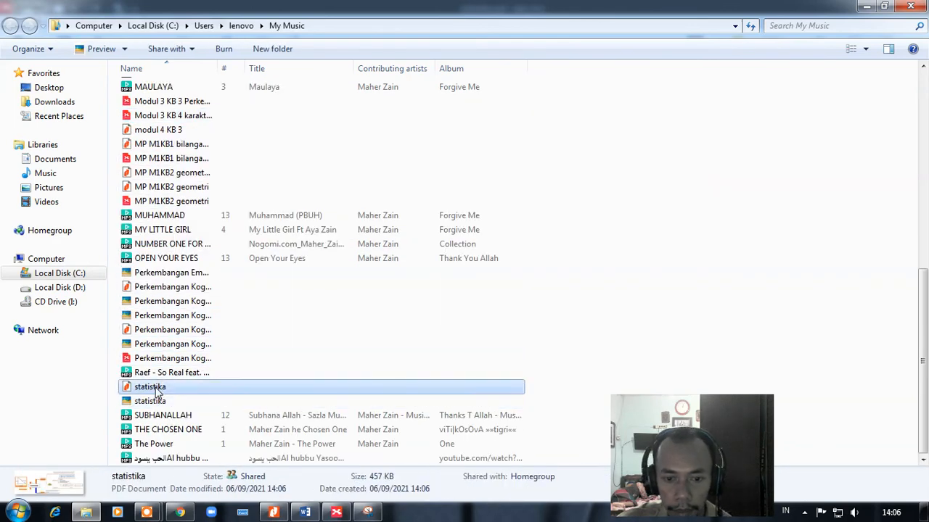
Step: Add the Size column to the file list of the export folder
{"action": "right_click", "coordinate": [578, 68]}
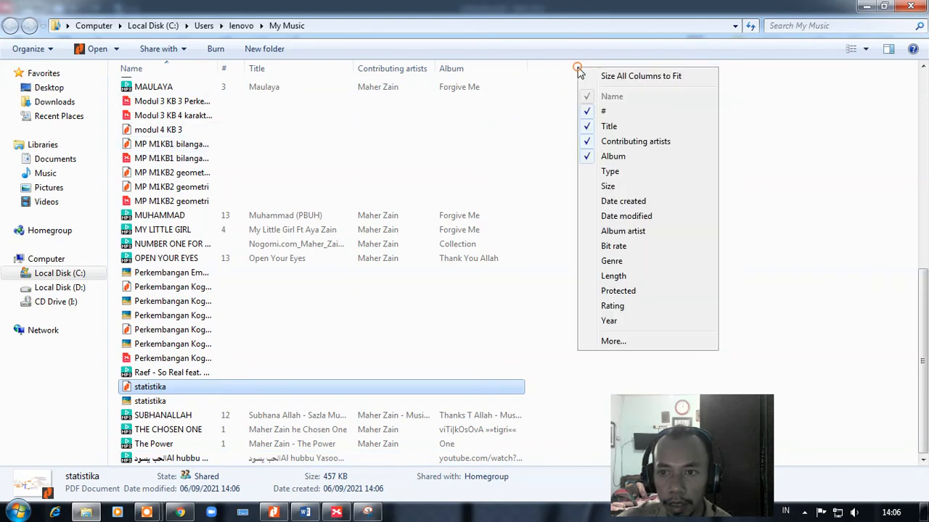
{"action": "left_click", "coordinate": [608, 186]}
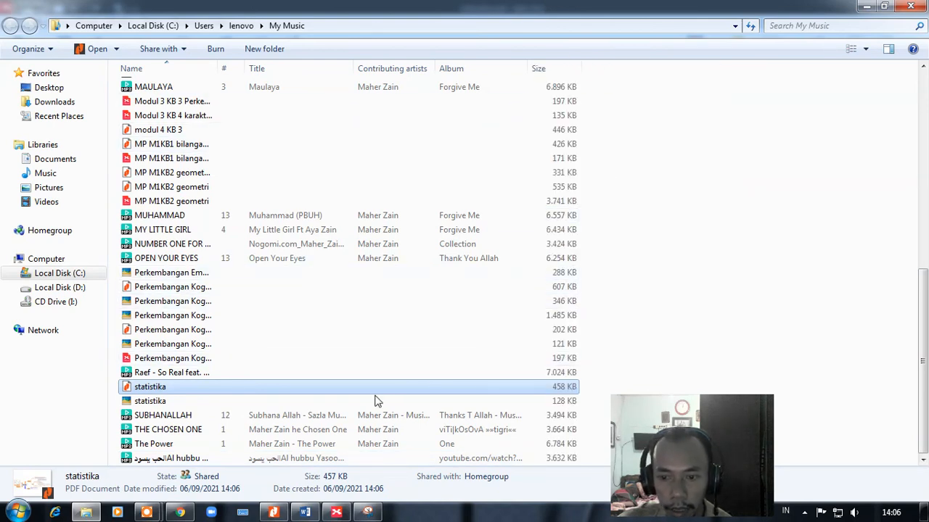
Step: Open the exported statistika PDF and examine the STATISTIKA map from close up to the whole page
{"action": "double_click", "coordinate": [131, 390]}
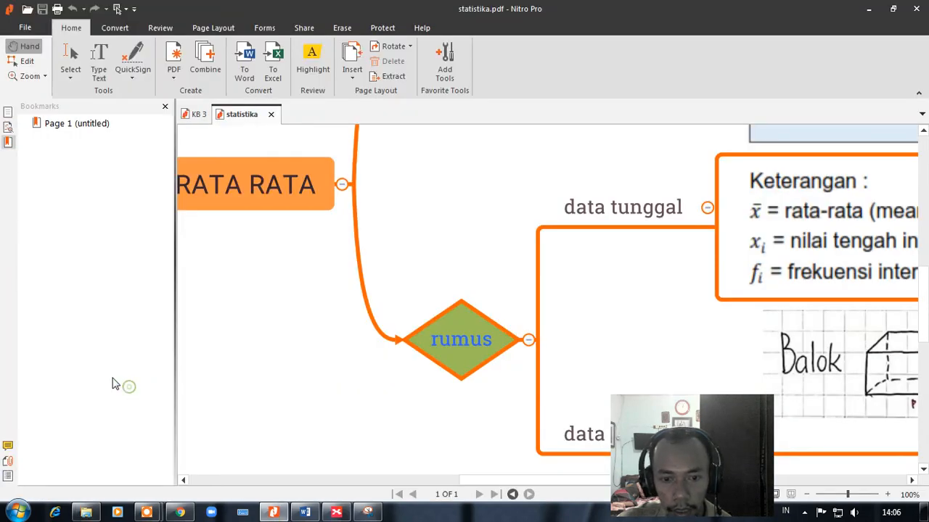
{"action": "left_click_drag", "start_coordinate": [461, 209], "coordinate": [365, 268]}
{"action": "scroll", "coordinate": [472, 259], "scroll_direction": "down", "scroll_amount": 4}
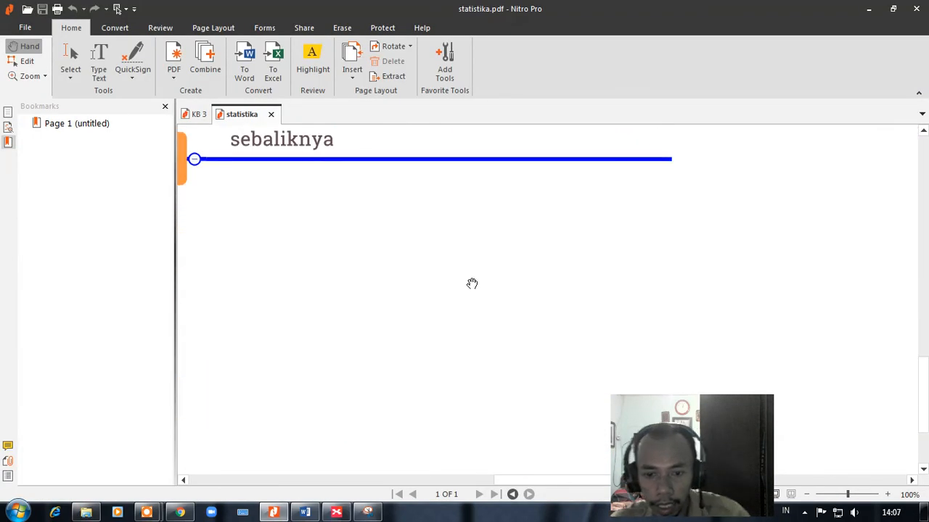
{"action": "scroll", "coordinate": [472, 281], "scroll_direction": "up", "scroll_amount": 3}
{"action": "scroll", "coordinate": [467, 263], "scroll_direction": "down", "scroll_amount": 4}
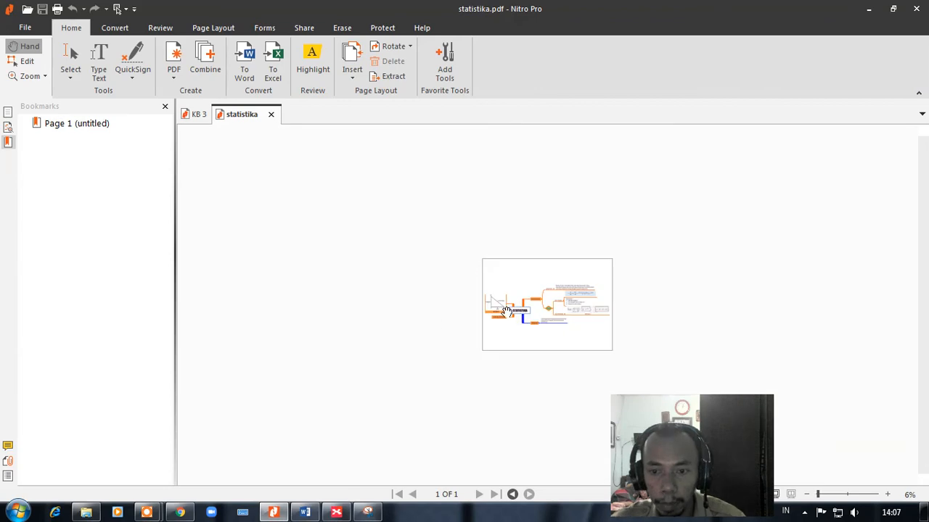
{"action": "scroll", "coordinate": [535, 313], "scroll_direction": "up", "scroll_amount": 2}
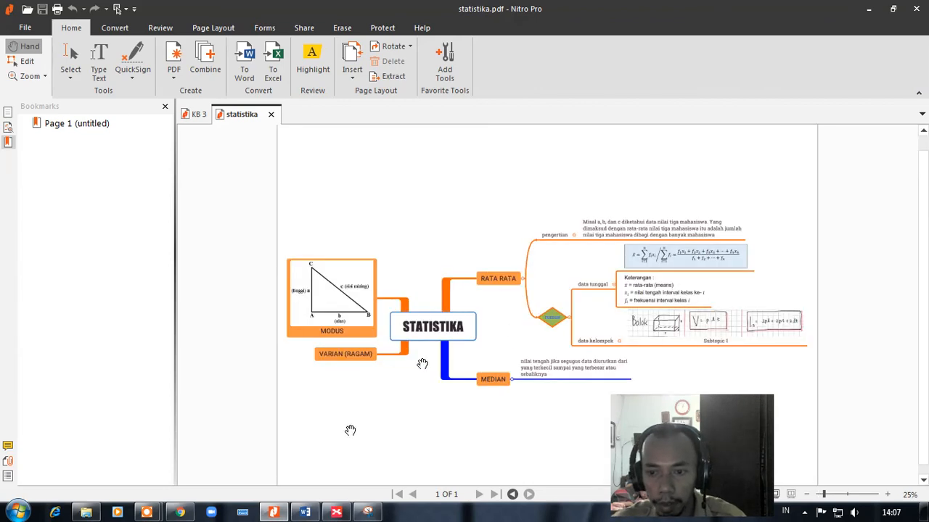
Step: Return to the export folder and check the statistika PNG's details against the size of the statistika PDF
{"action": "left_click", "coordinate": [100, 512]}
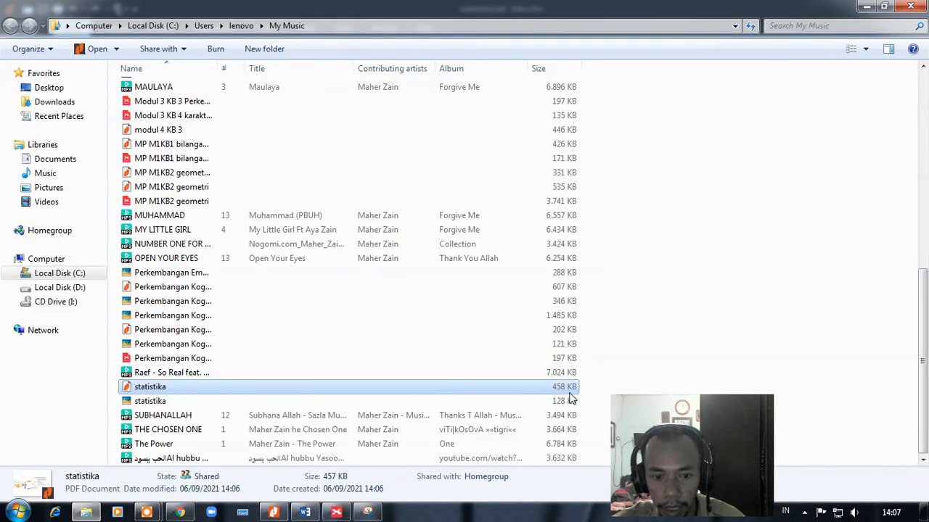
{"action": "left_click", "coordinate": [165, 402]}
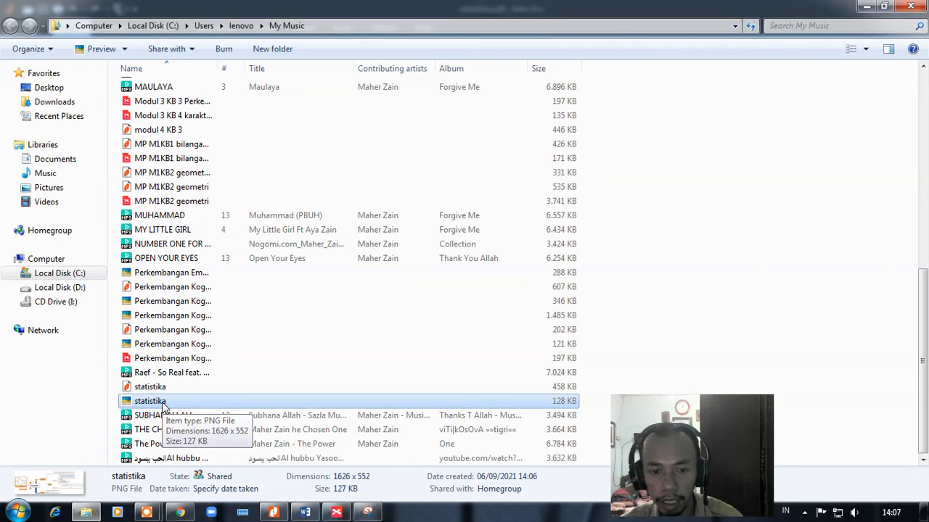
{"action": "left_click_drag", "start_coordinate": [708, 450], "coordinate": [827, 444]}
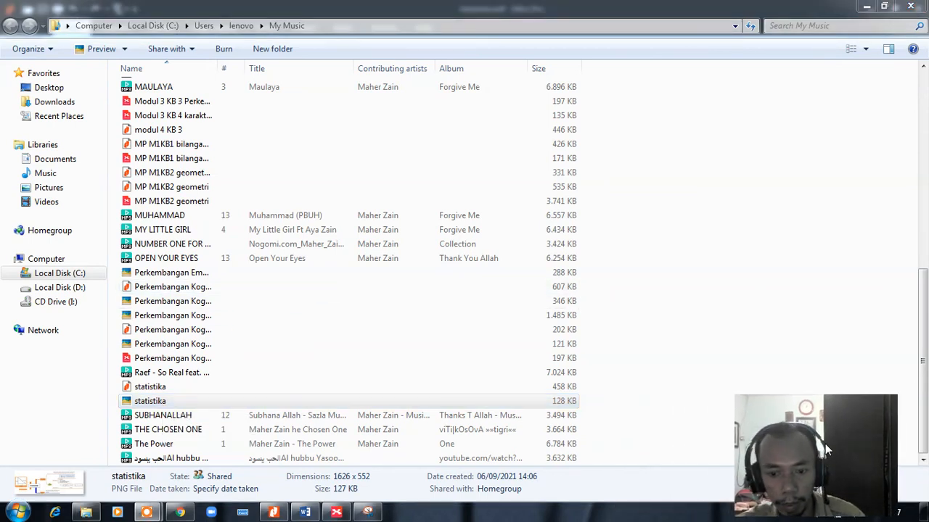
{"action": "left_click", "coordinate": [784, 309]}
Step: Switch back to XMind and look over the finished STATISTIKA map
{"action": "left_click", "coordinate": [336, 512]}
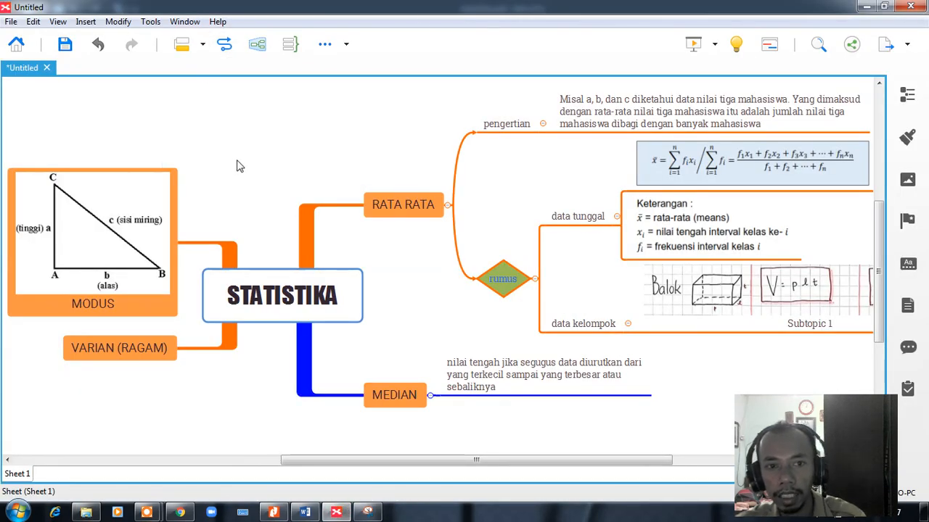
{"action": "scroll", "coordinate": [311, 177], "scroll_direction": "up", "scroll_amount": 5}
{"action": "scroll", "coordinate": [331, 178], "scroll_direction": "down", "scroll_amount": 3}
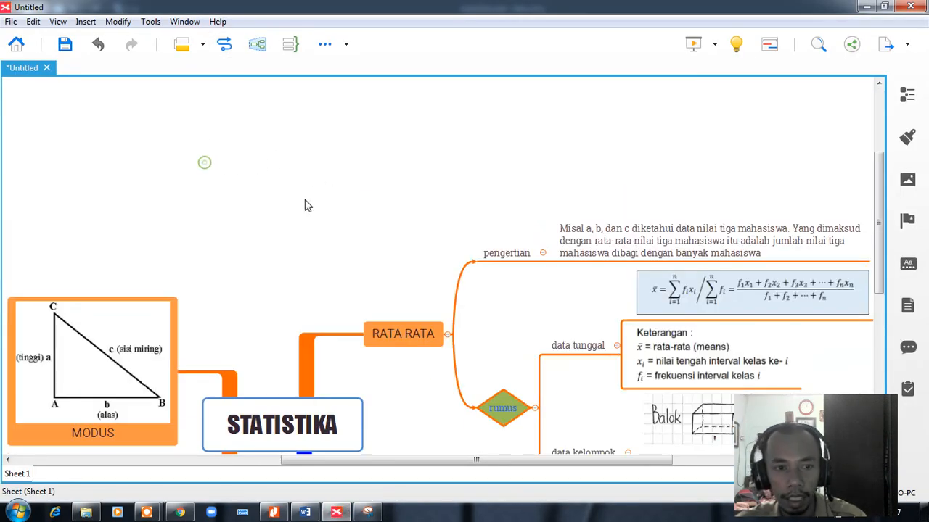